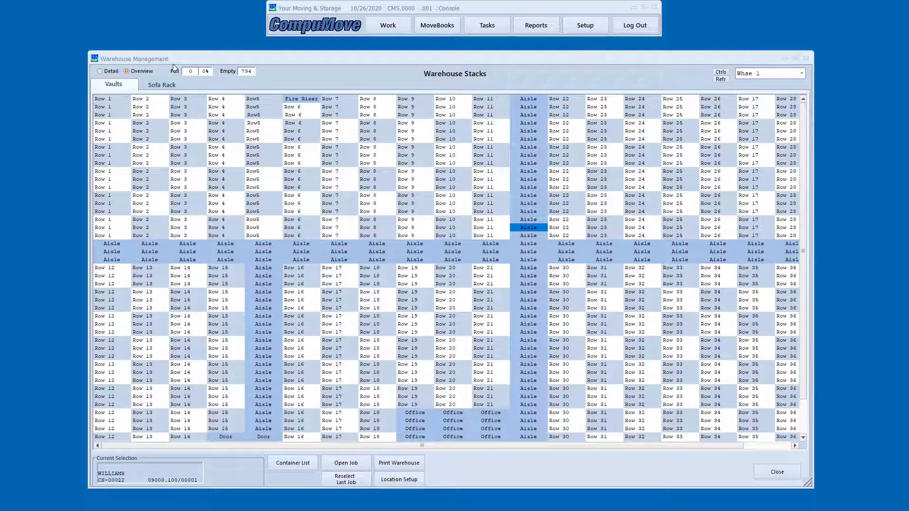
# Review the storage locations in the Sofa Rack area and return to the Vaults area
pyautogui.moveTo(162, 62); pyautogui.dragTo(286, 89)
pyautogui.click(161, 85)
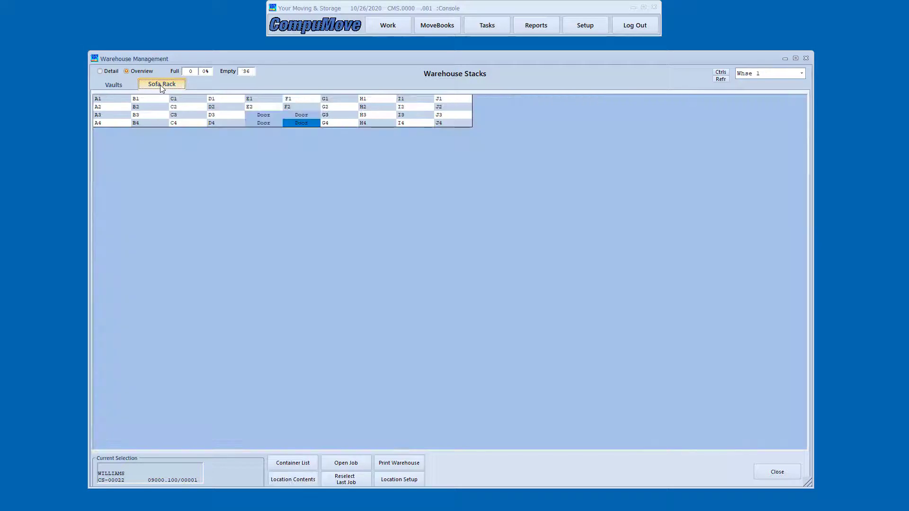
pyautogui.click(253, 109)
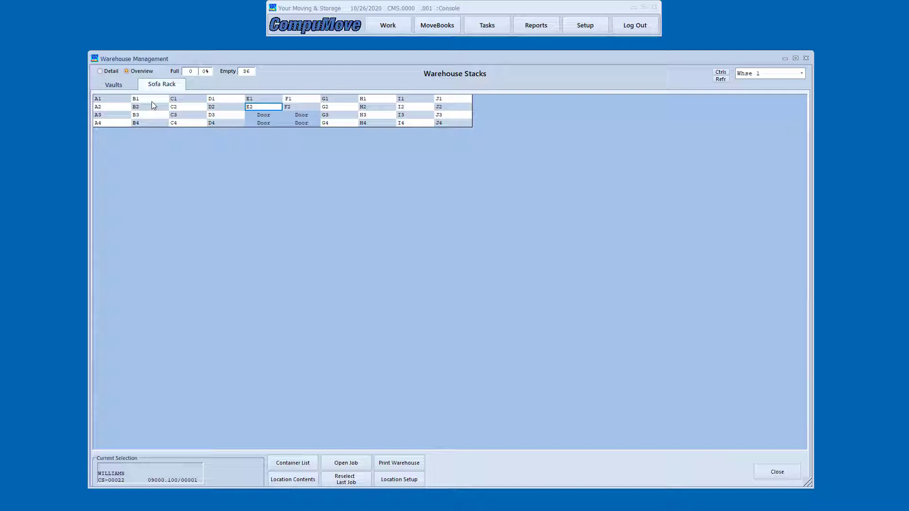
pyautogui.click(113, 84)
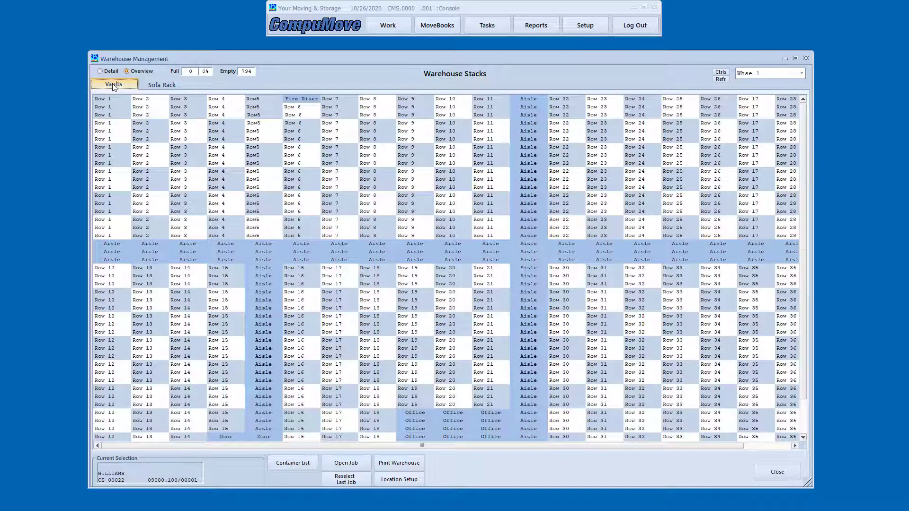
# Inspect the Row 2 vault locations and examine the Row 6 locations around the Fire Riser in detail view
pyautogui.click(158, 101)
pyautogui.click(157, 108)
pyautogui.click(158, 113)
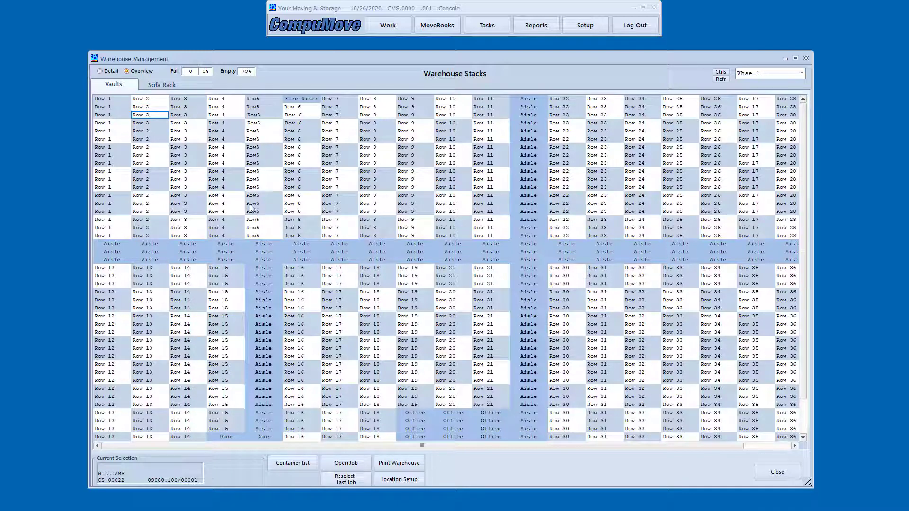
pyautogui.doubleClick(299, 116)
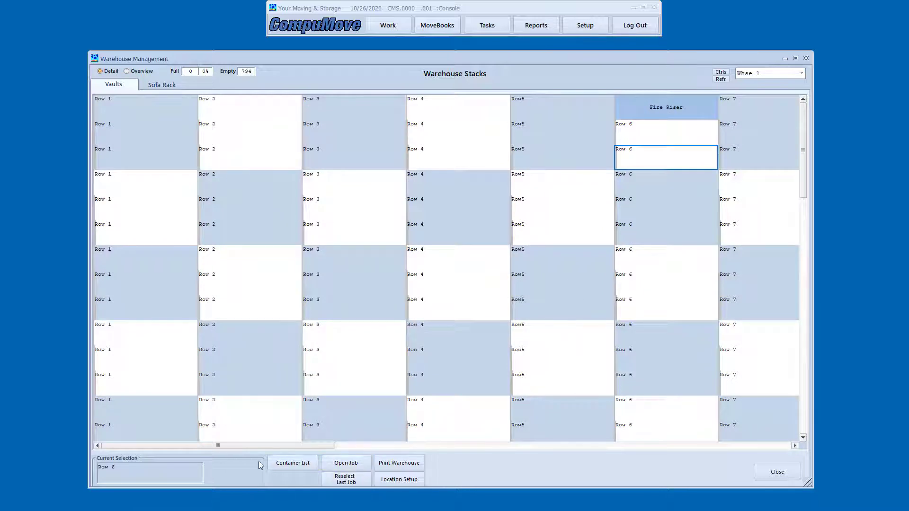
pyautogui.moveTo(259, 447); pyautogui.dragTo(325, 446)
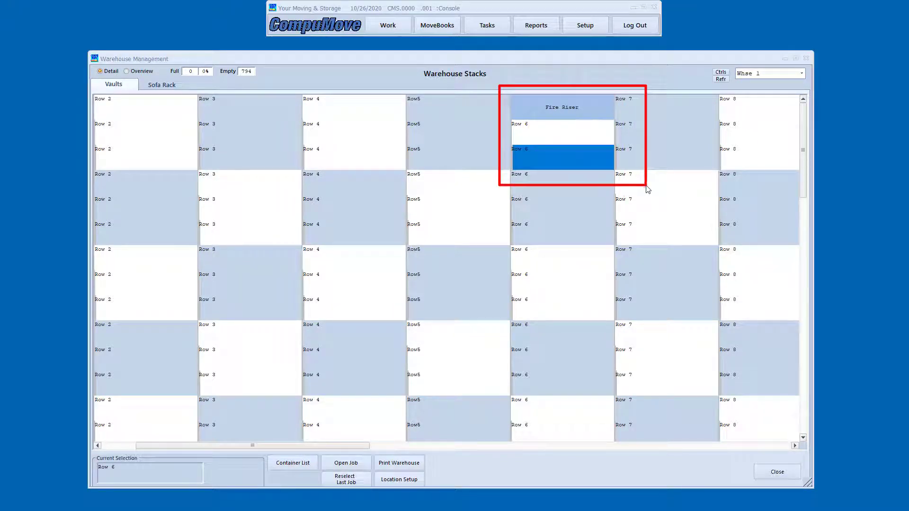
pyautogui.moveTo(510, 92); pyautogui.dragTo(607, 118)
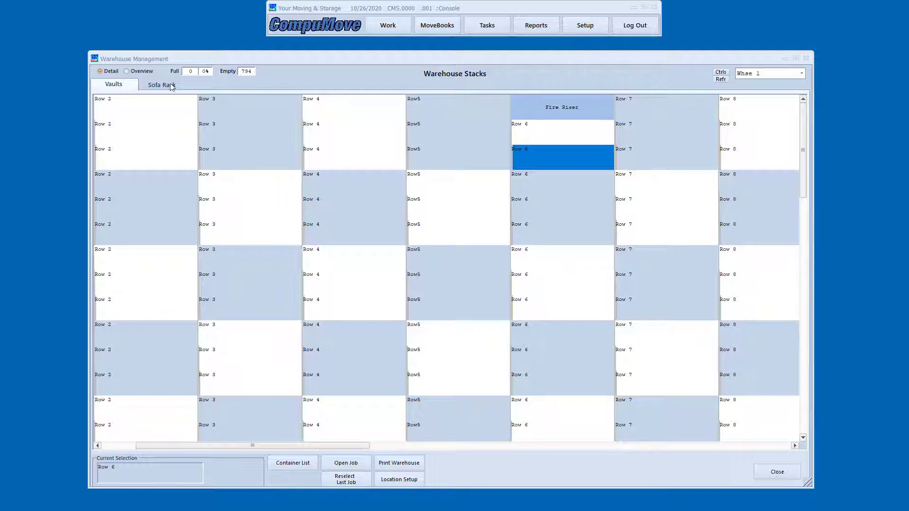
# Return the Vaults area to the overview and examine where the Office and Door blocks sit
pyautogui.click(137, 72)
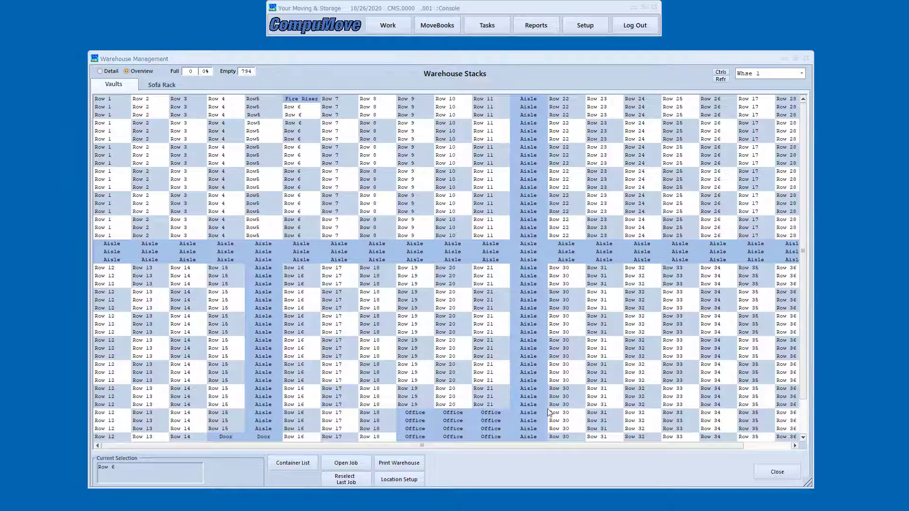
pyautogui.moveTo(396, 400)
pyautogui.mouseDown()
pyautogui.moveTo(416, 437)
pyautogui.moveTo(529, 446)
pyautogui.moveTo(520, 447)
pyautogui.mouseUp()
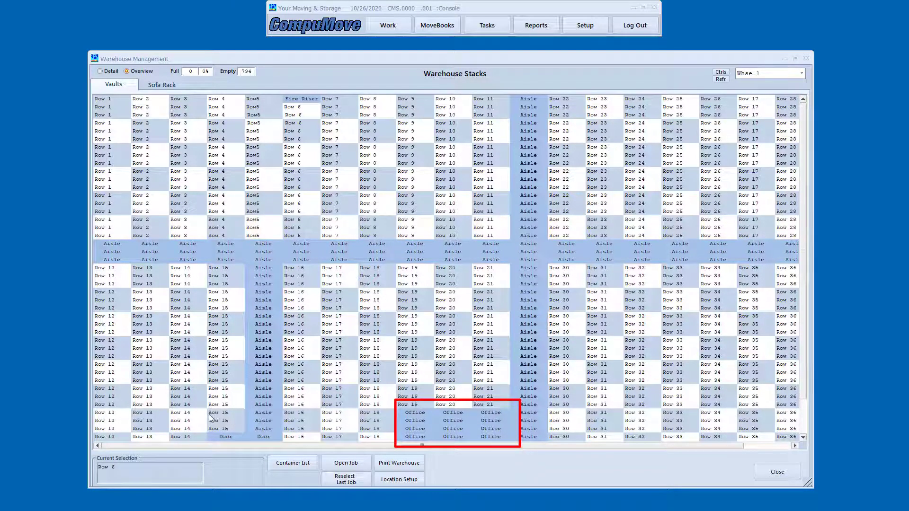
pyautogui.moveTo(209, 414); pyautogui.dragTo(255, 444)
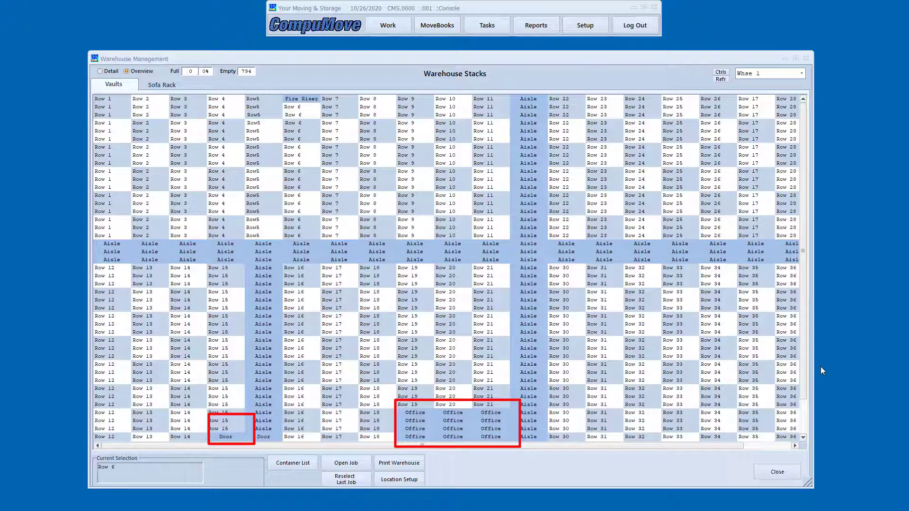
pyautogui.press('Escape')
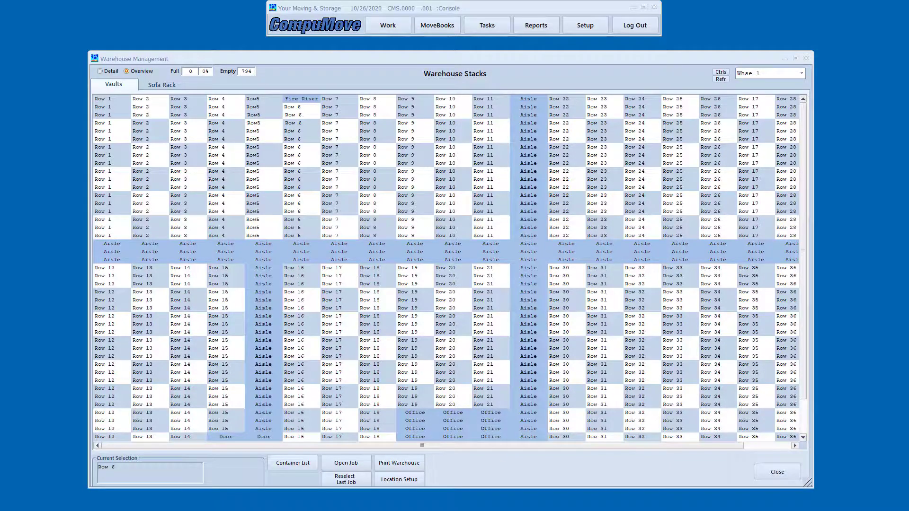
# Bring up the customer's regular storage job and launch the Warehouse Manager from its warehouse locations page
pyautogui.moveTo(563, 510); pyautogui.dragTo(408, 101)
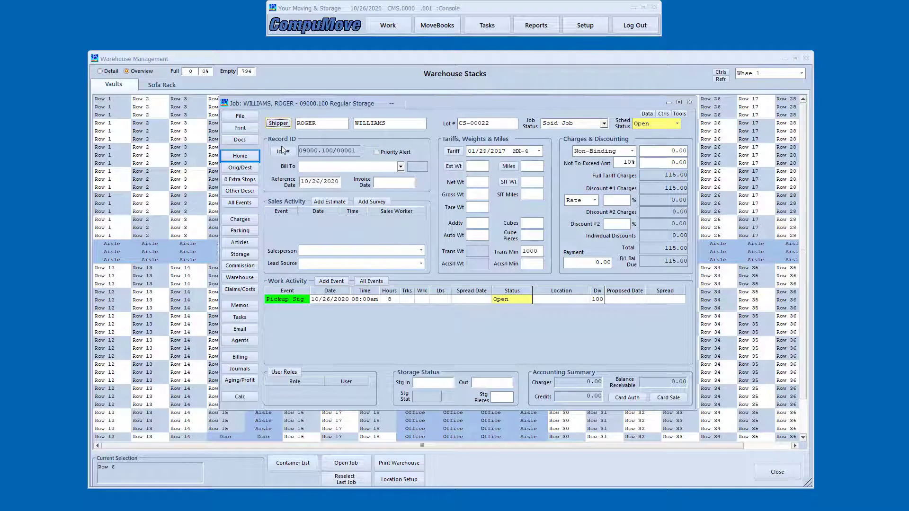
pyautogui.click(249, 281)
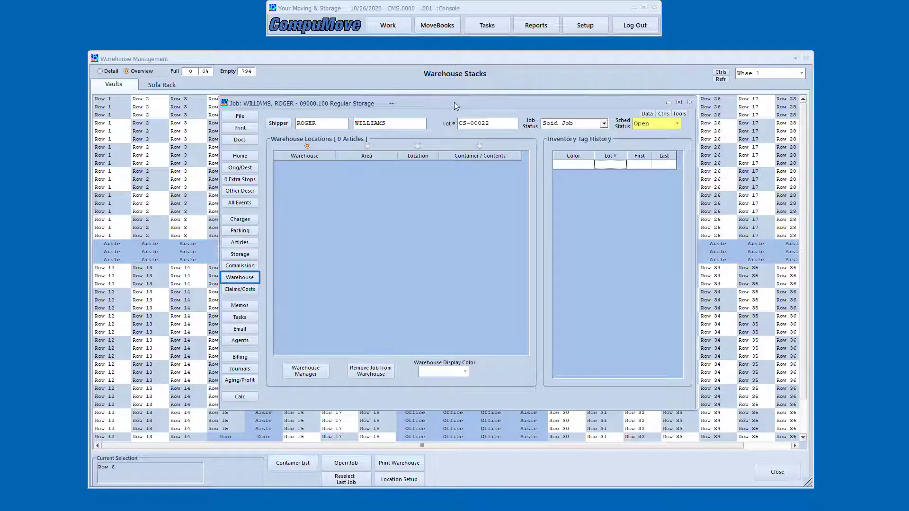
pyautogui.moveTo(453, 101); pyautogui.dragTo(442, 100)
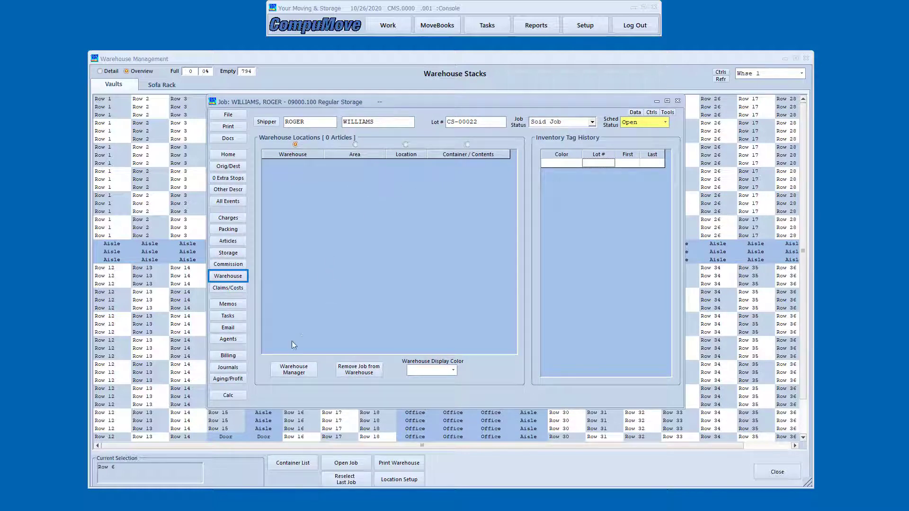
pyautogui.click(293, 369)
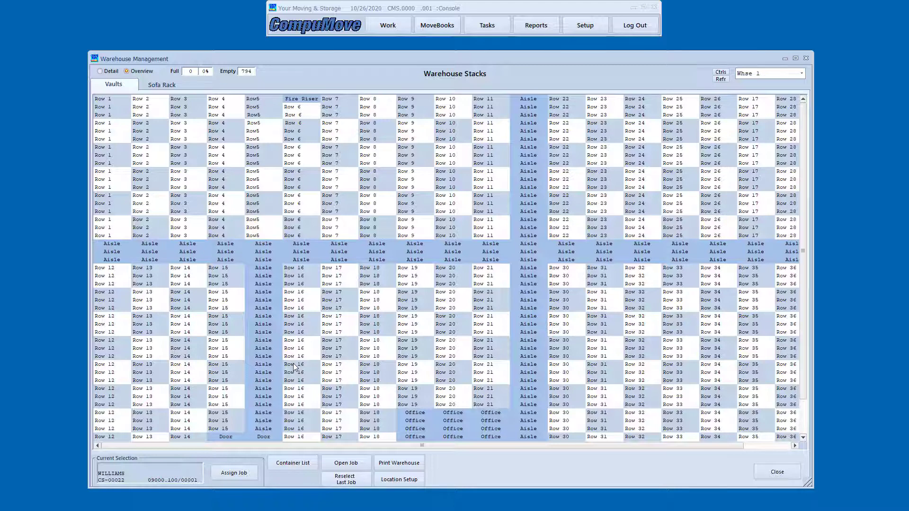
# Assign the customer's job to containers XX 0001, XX 0002 and XX 0003 in the container list
pyautogui.click(288, 464)
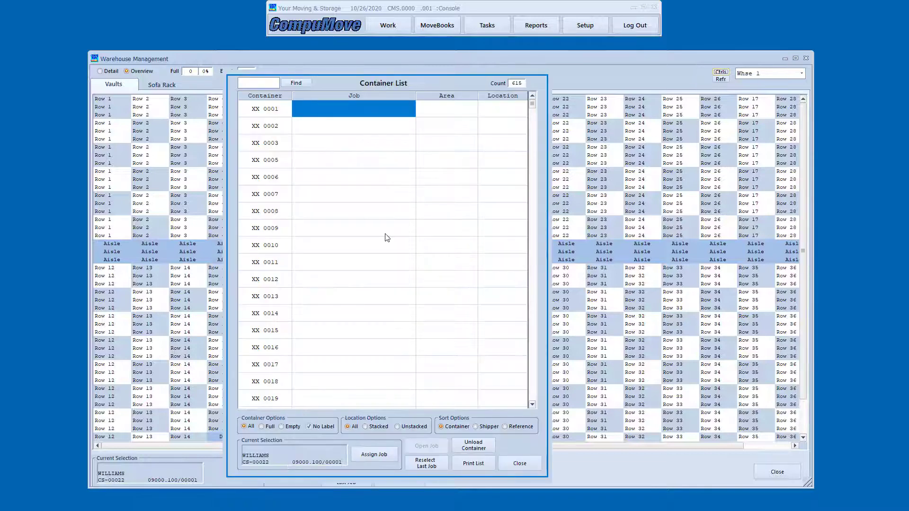
pyautogui.click(330, 113)
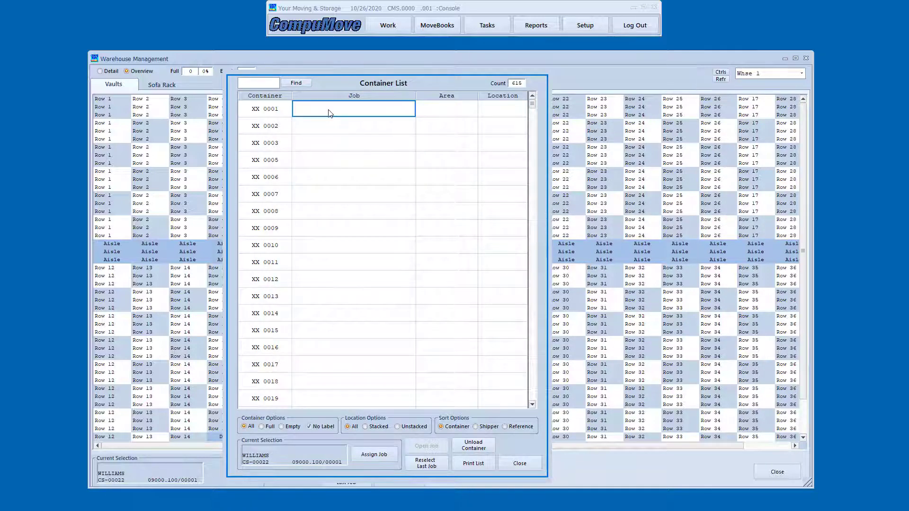
pyautogui.click(366, 456)
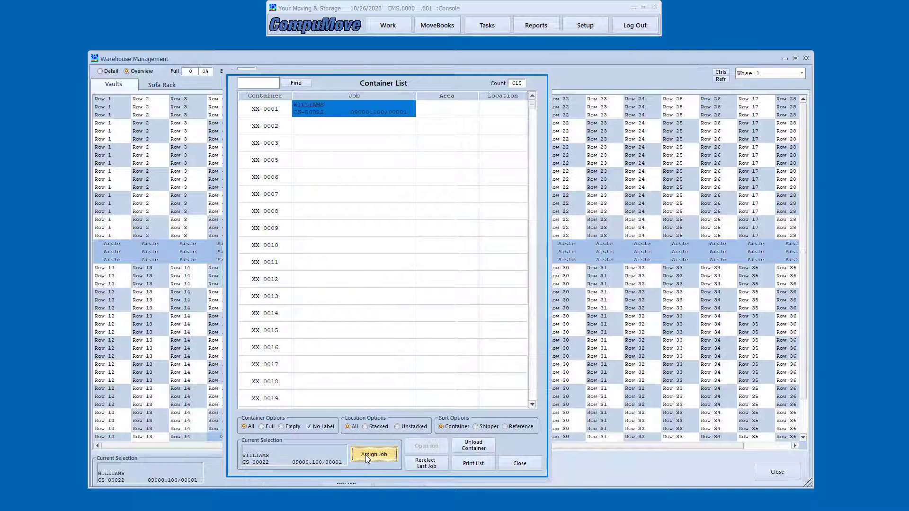
pyautogui.click(353, 131)
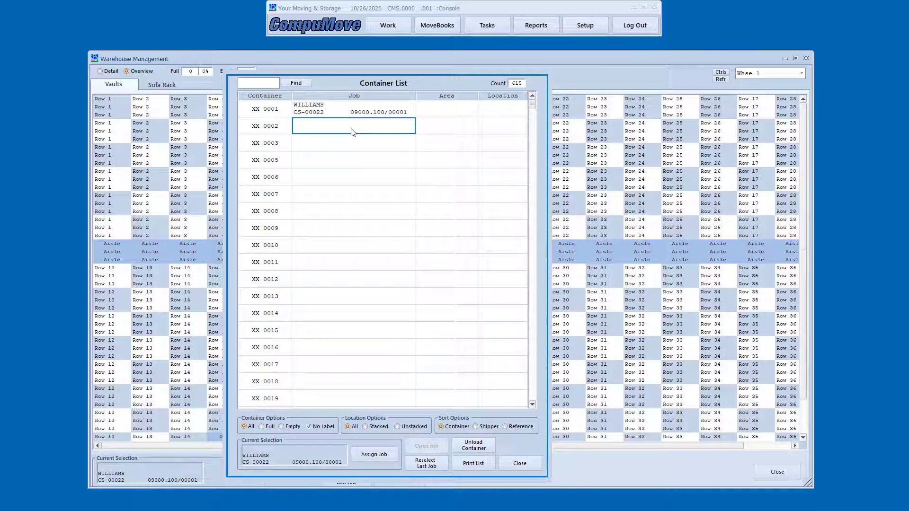
pyautogui.click(374, 447)
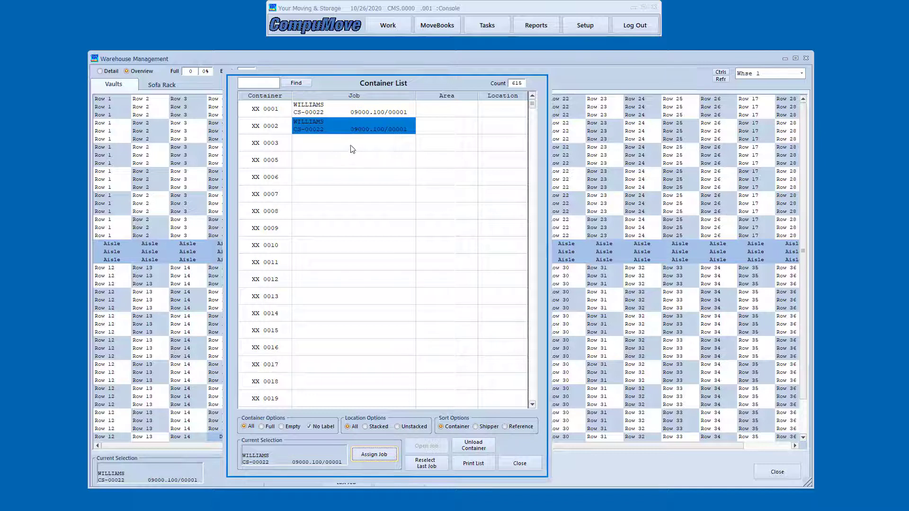
pyautogui.click(351, 146)
pyautogui.click(362, 456)
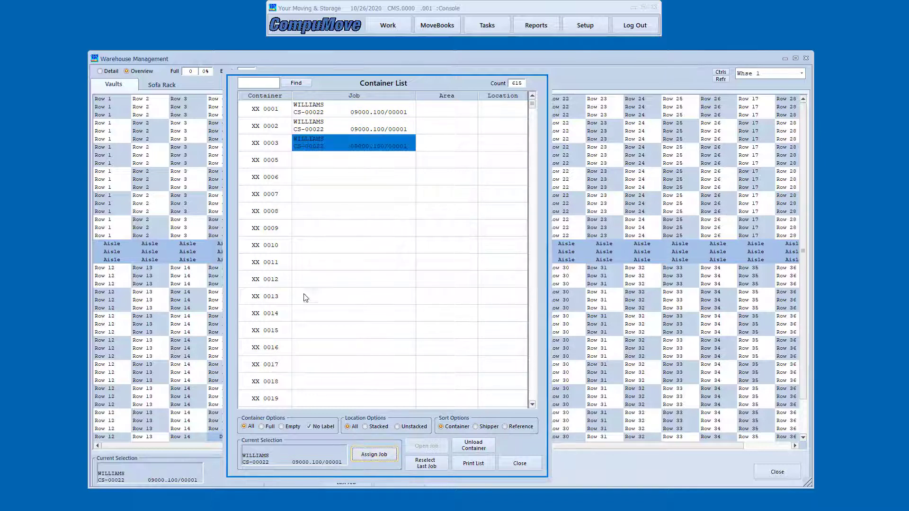
# Renumber the customer's three assigned containers as 5478, 5874 and 1234
pyautogui.click(267, 109)
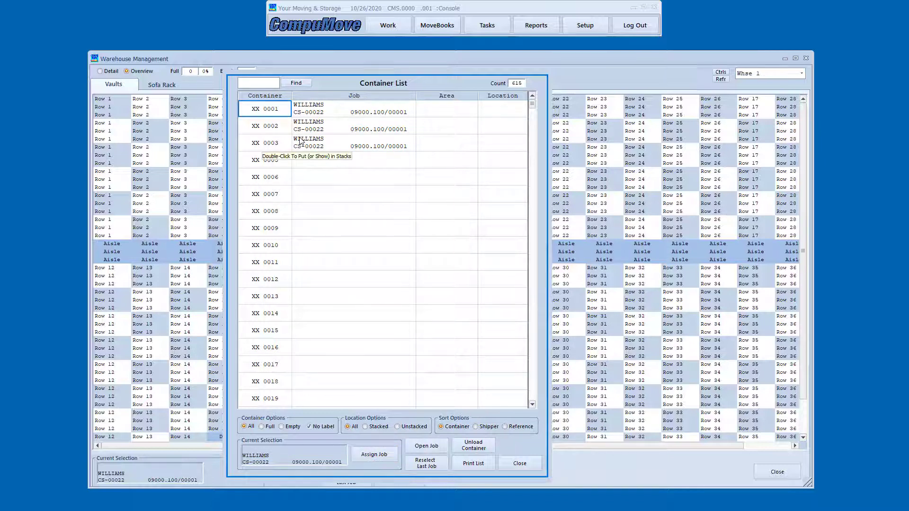
pyautogui.write('5478')
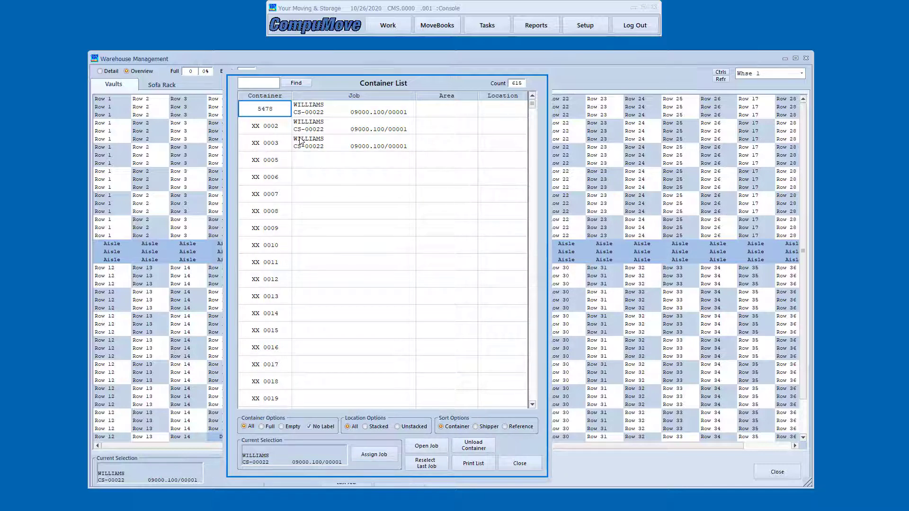
pyautogui.press('Return')
pyautogui.write('5874')
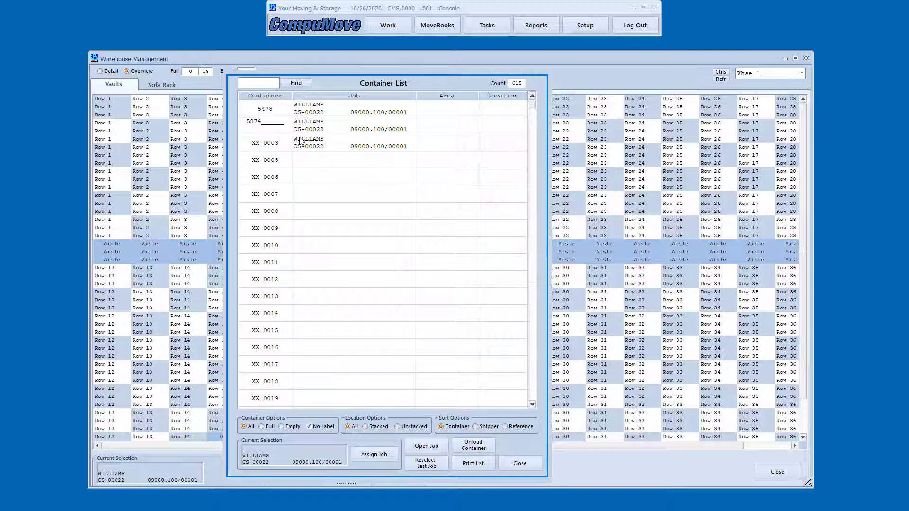
pyautogui.press('Return')
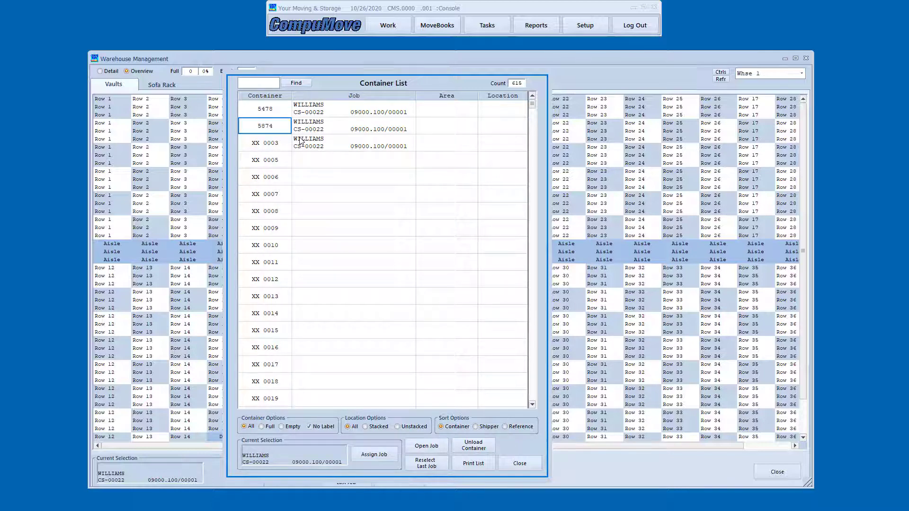
pyautogui.press('Return')
pyautogui.write('1234')
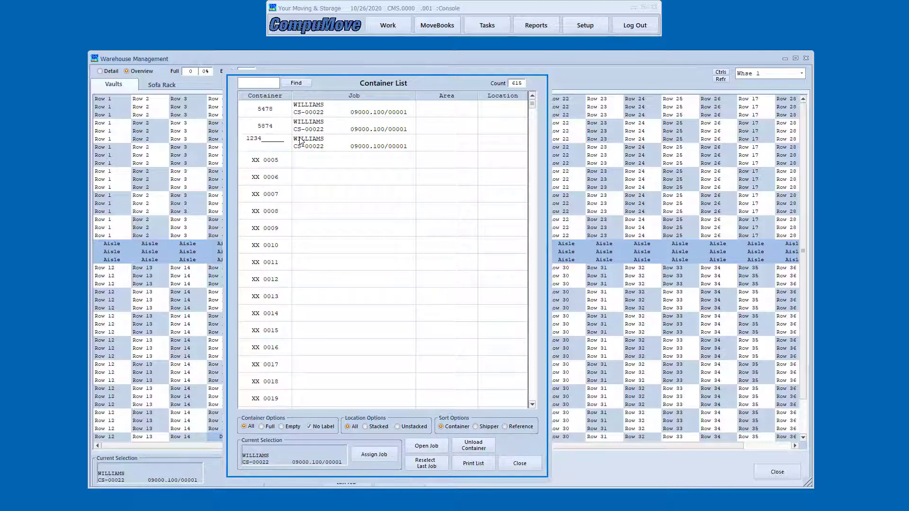
pyautogui.press('Return')
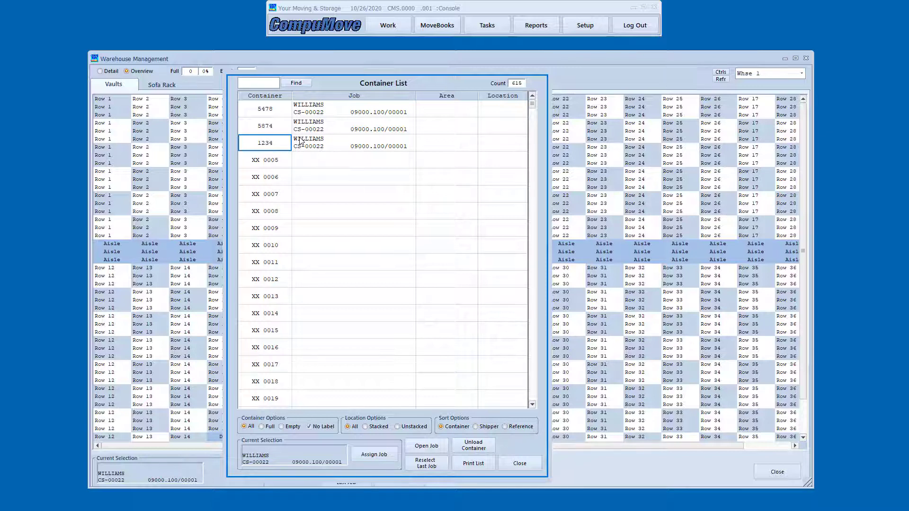
# Stack container 5478 in the first Row 3 location of the Vaults area, using the detail view
pyautogui.click(345, 111)
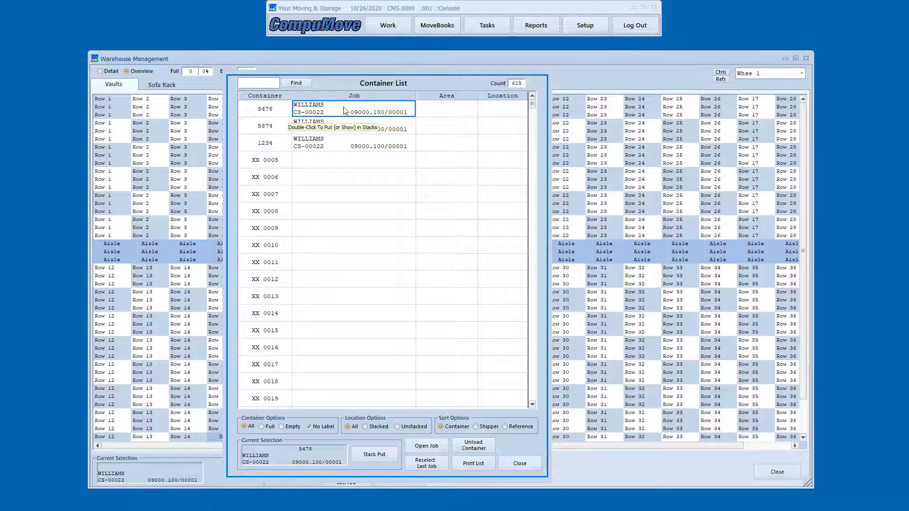
pyautogui.click(375, 453)
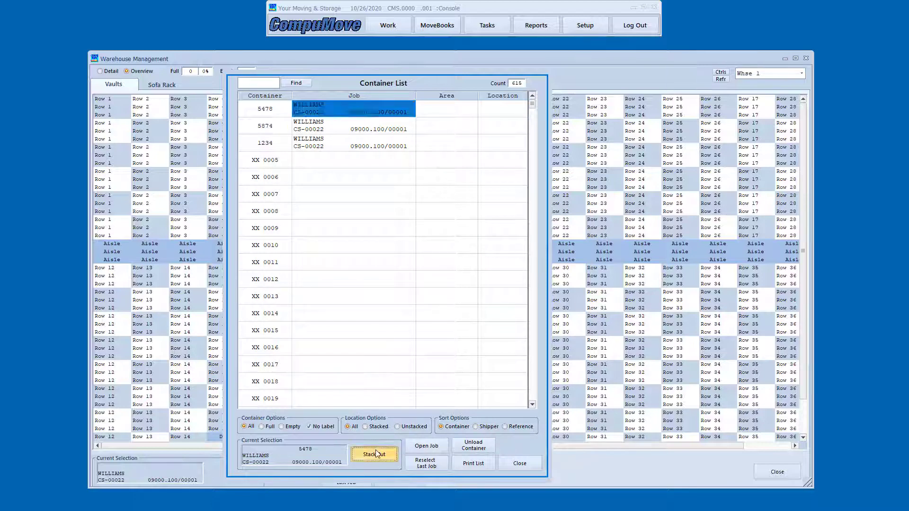
pyautogui.click(111, 72)
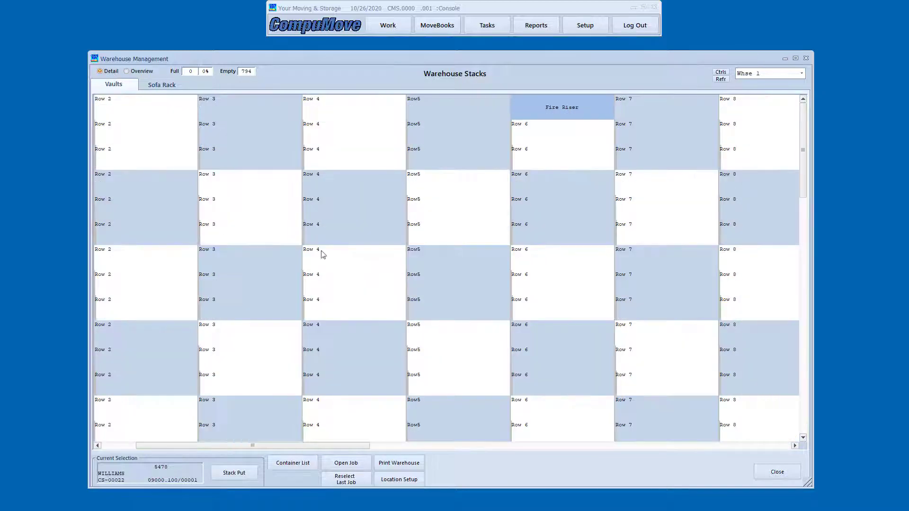
pyautogui.click(241, 111)
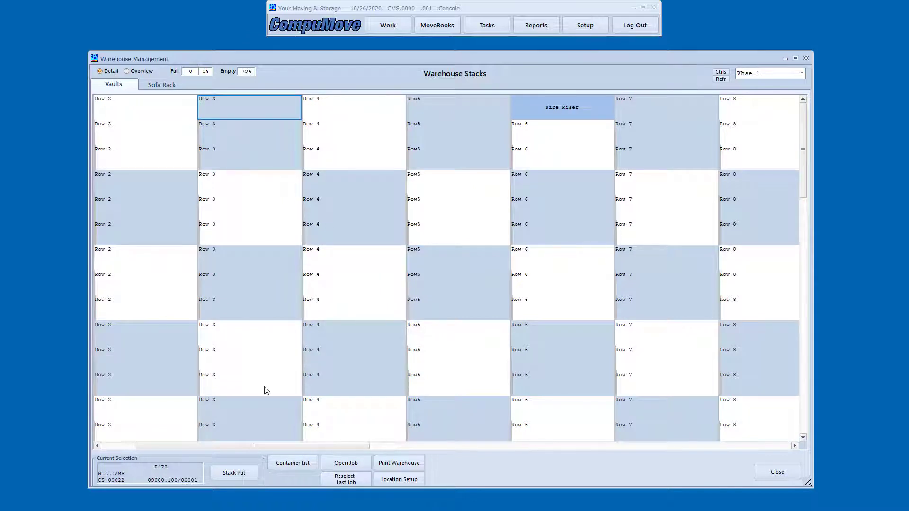
pyautogui.click(239, 476)
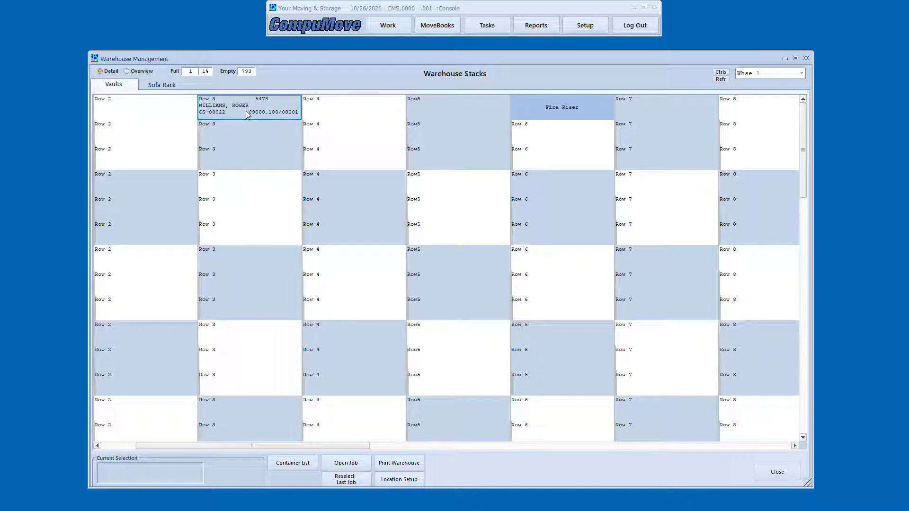
# Stack container 5874 in the second Row 3 location of the Vaults area, directly below container 5478
pyautogui.click(303, 462)
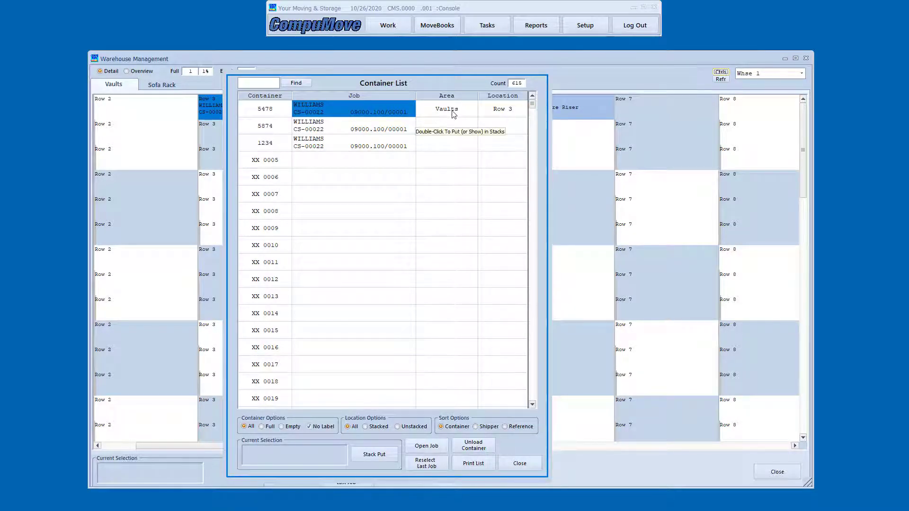
pyautogui.click(363, 126)
pyautogui.click(365, 452)
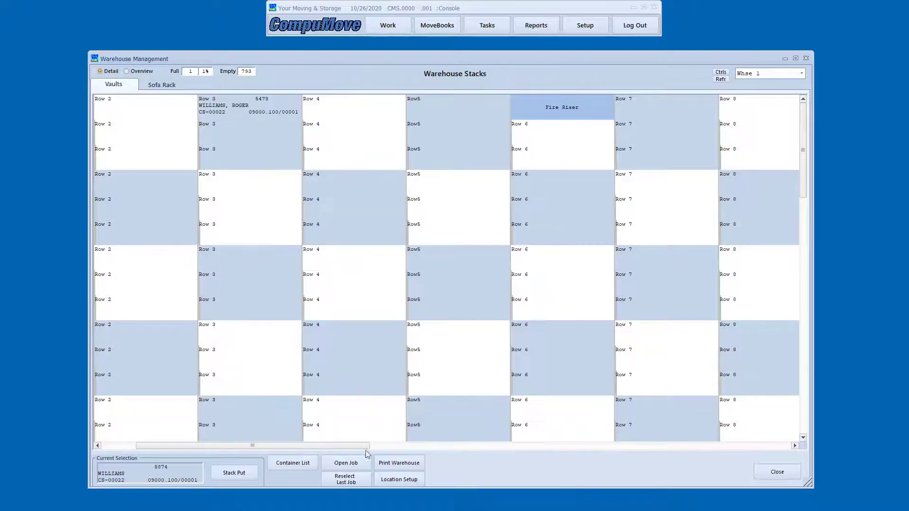
pyautogui.click(248, 136)
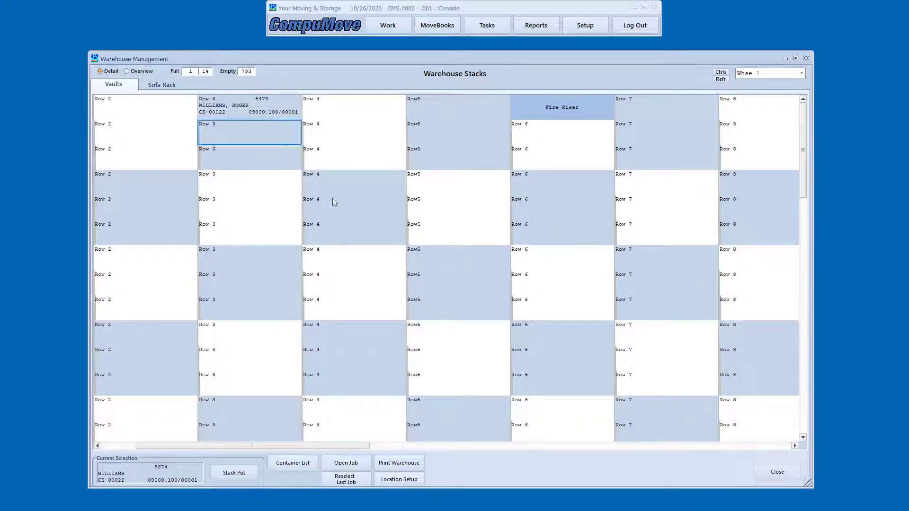
pyautogui.click(247, 473)
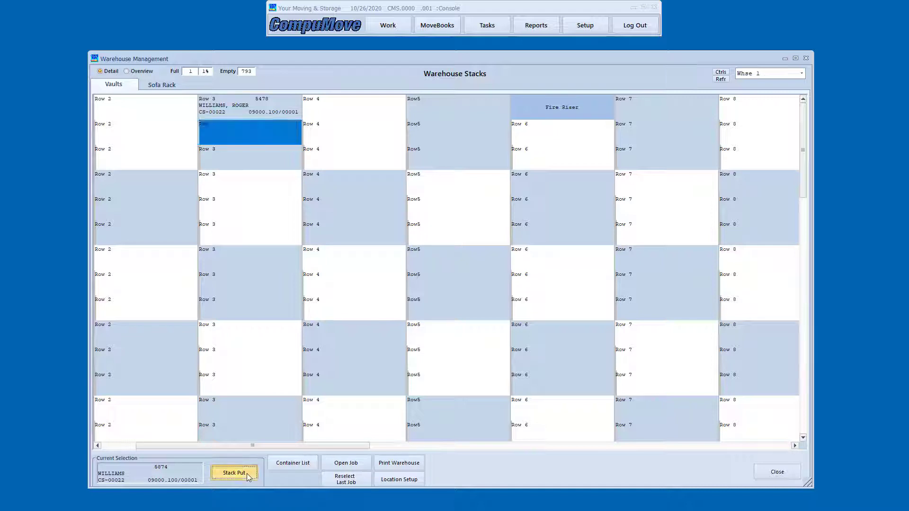
# Stack container 1234 from the container list in the second Row 5 location of the Vaults area
pyautogui.click(291, 468)
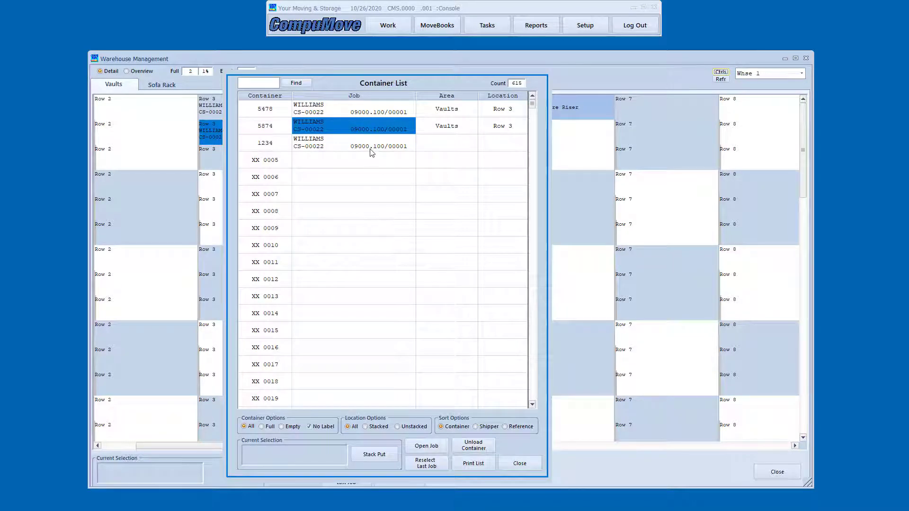
pyautogui.click(372, 150)
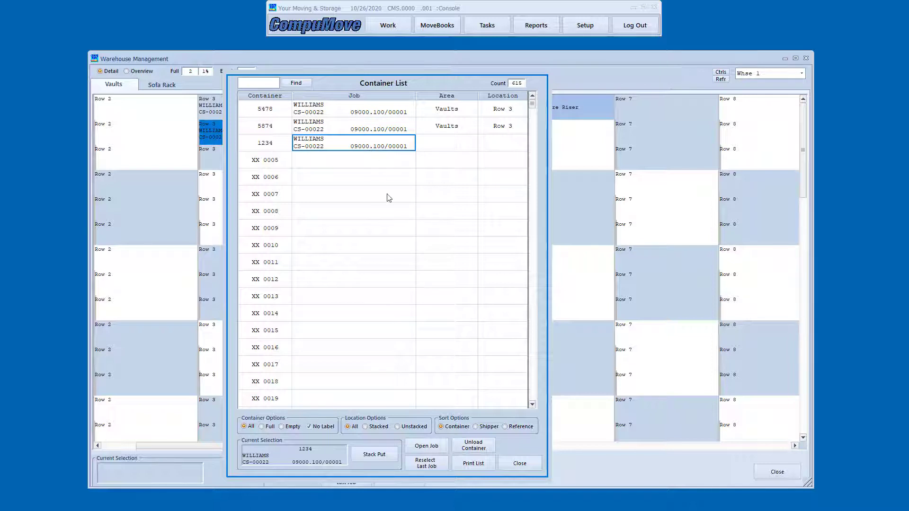
pyautogui.click(373, 455)
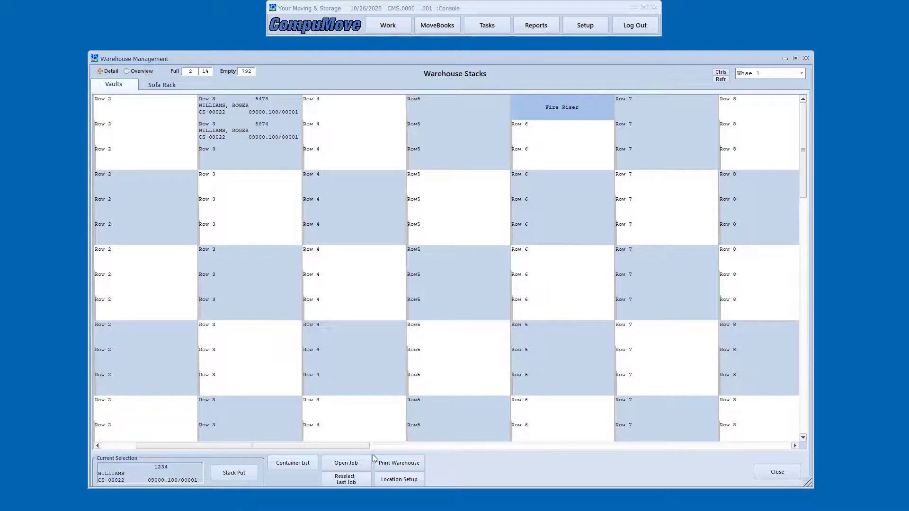
pyautogui.click(456, 125)
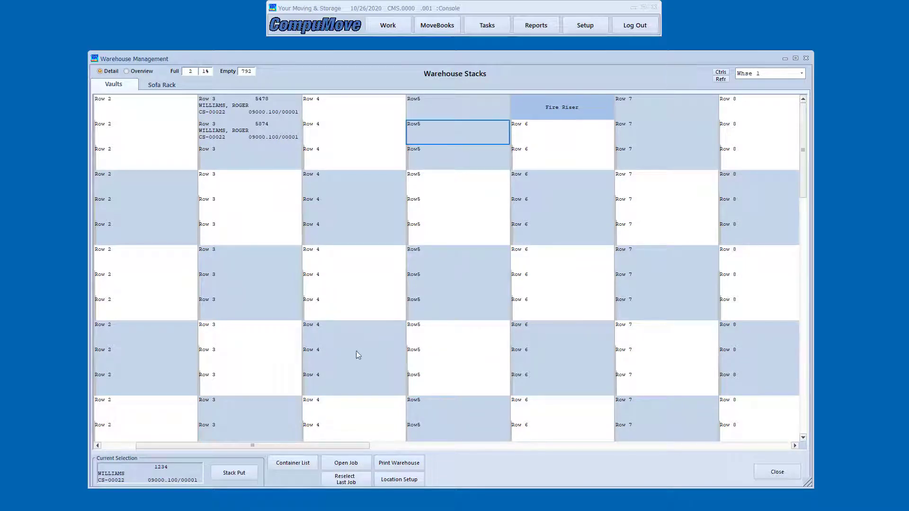
pyautogui.click(236, 473)
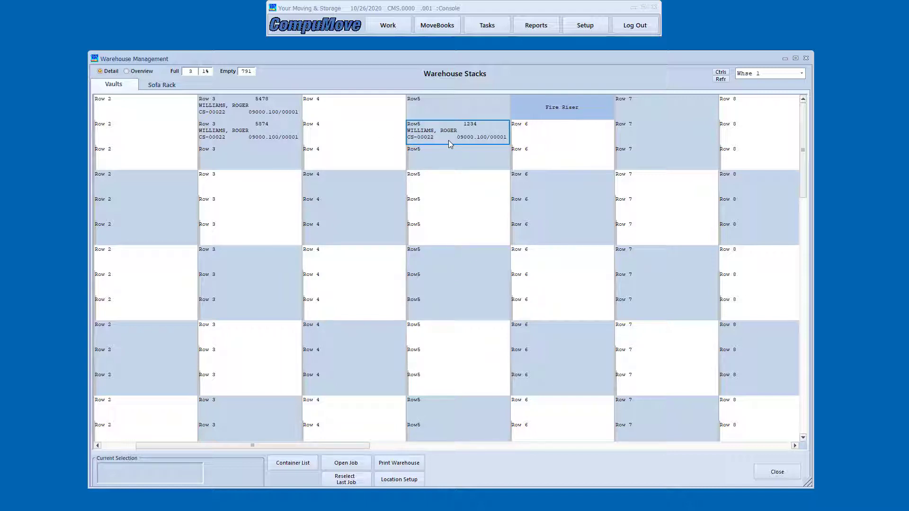
# Filter the container list by full containers and by stacked locations for all containers, and close the list
pyautogui.click(288, 460)
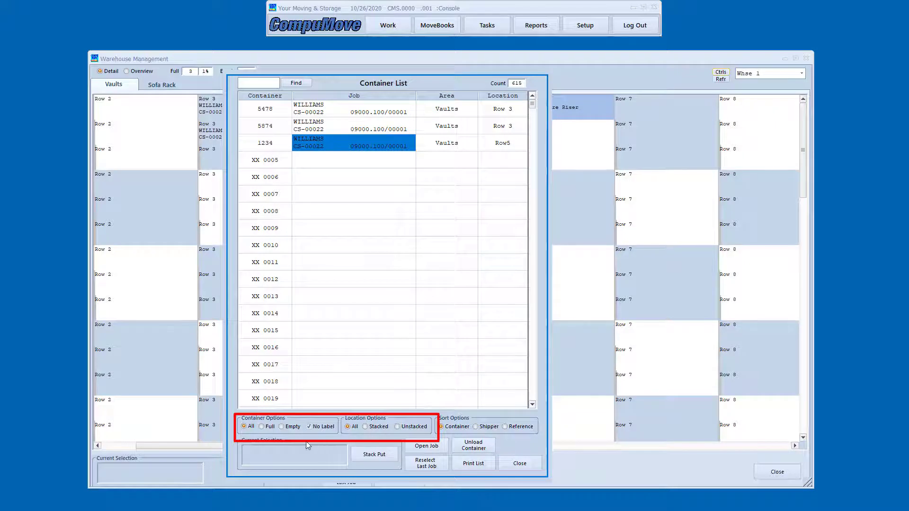
pyautogui.click(263, 427)
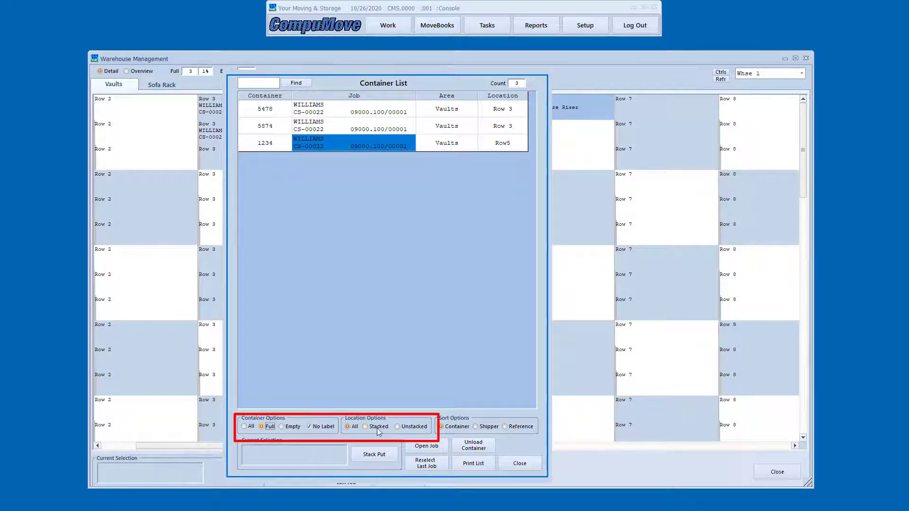
pyautogui.click(253, 427)
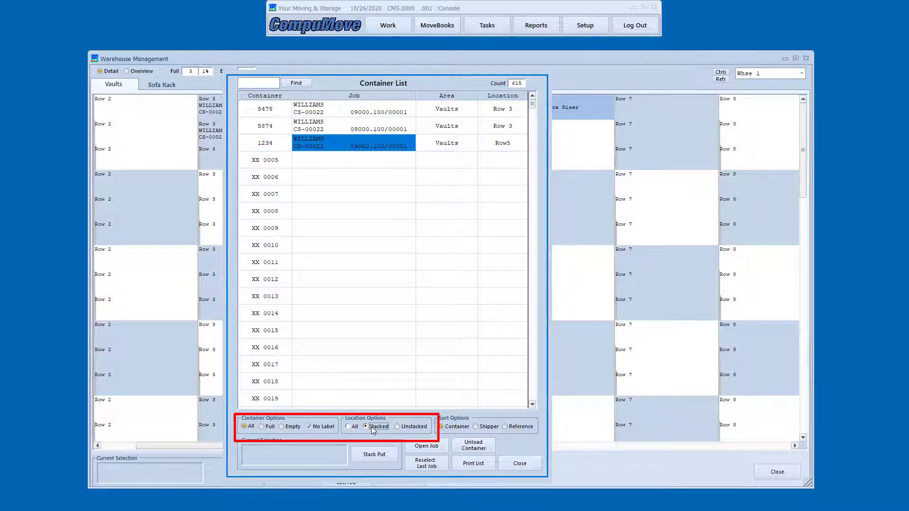
pyautogui.click(372, 427)
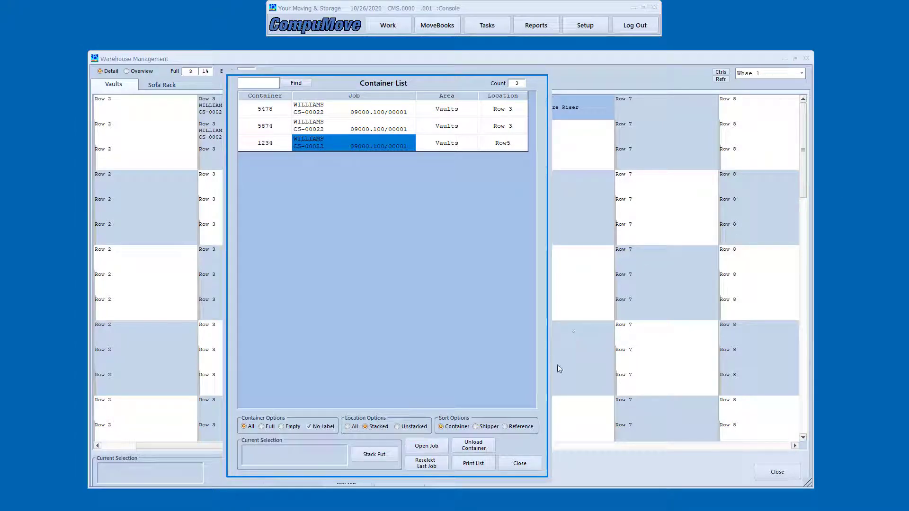
pyautogui.click(520, 464)
# Move container 5874 from Row 3 to the Row 5 location directly below container 1234
pyautogui.click(251, 129)
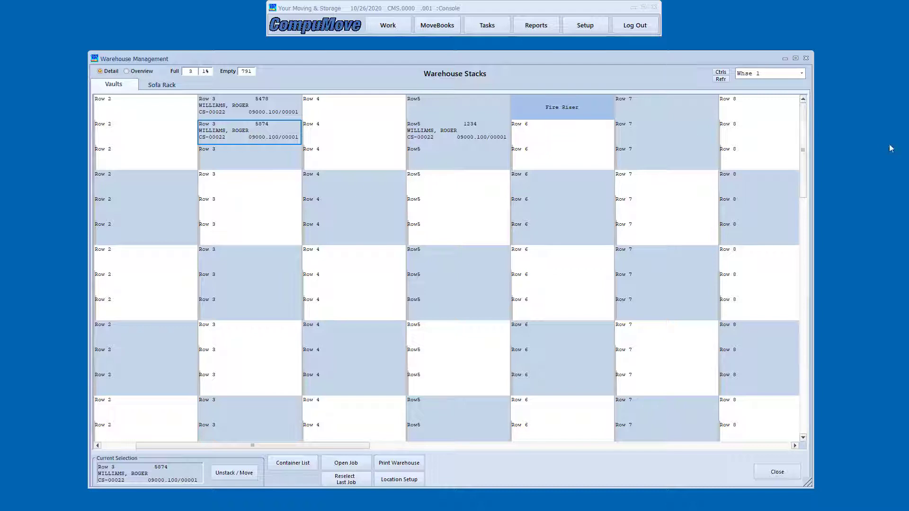
pyautogui.click(879, 273)
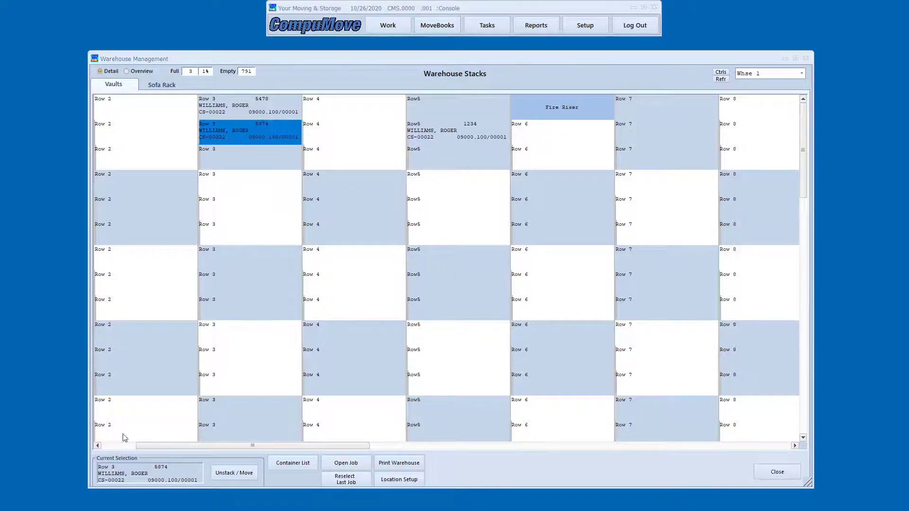
pyautogui.moveTo(87, 446)
pyautogui.mouseDown()
pyautogui.moveTo(144, 494)
pyautogui.moveTo(271, 500)
pyautogui.mouseUp()
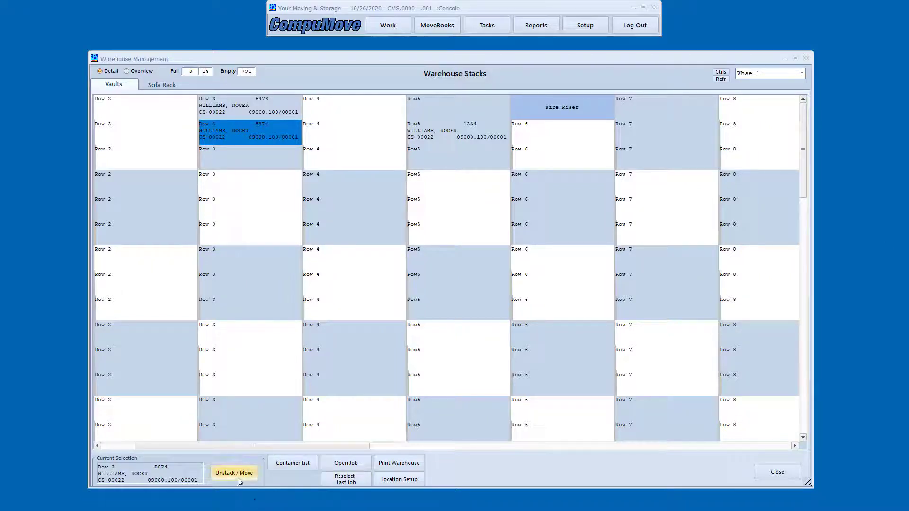
pyautogui.click(238, 476)
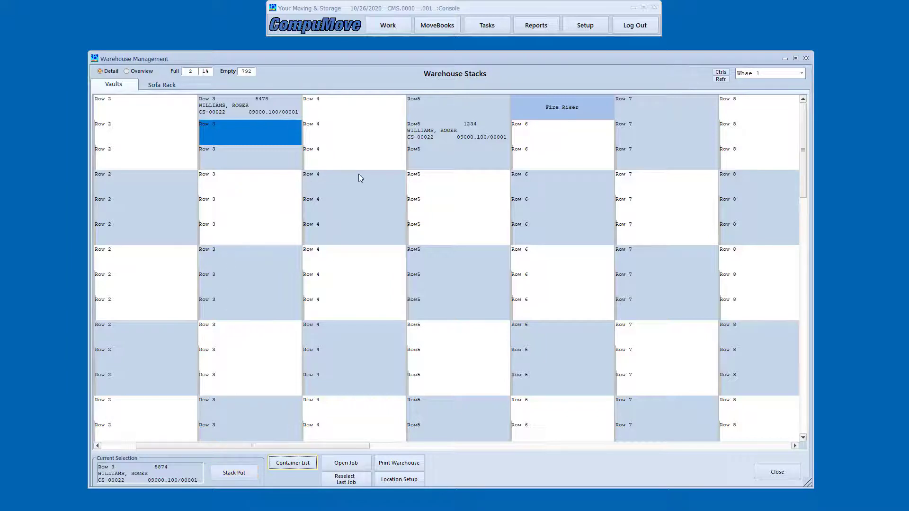
pyautogui.click(433, 161)
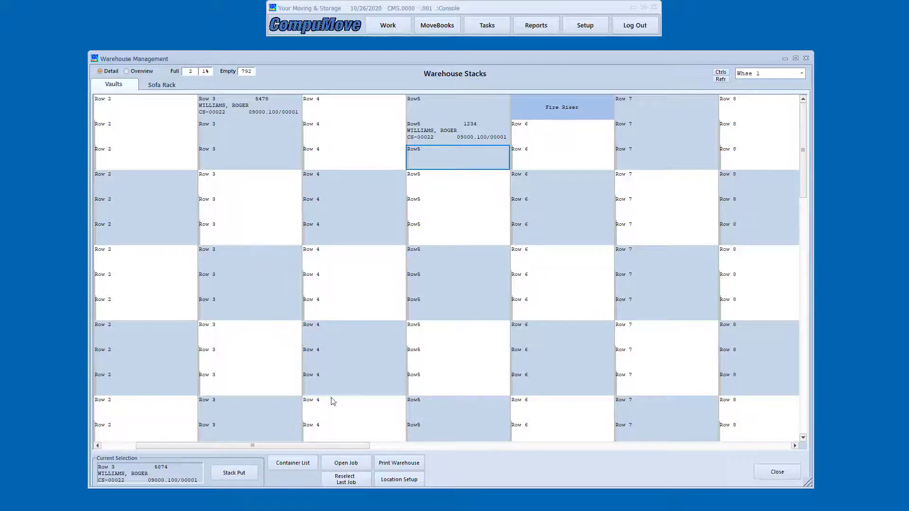
pyautogui.click(235, 472)
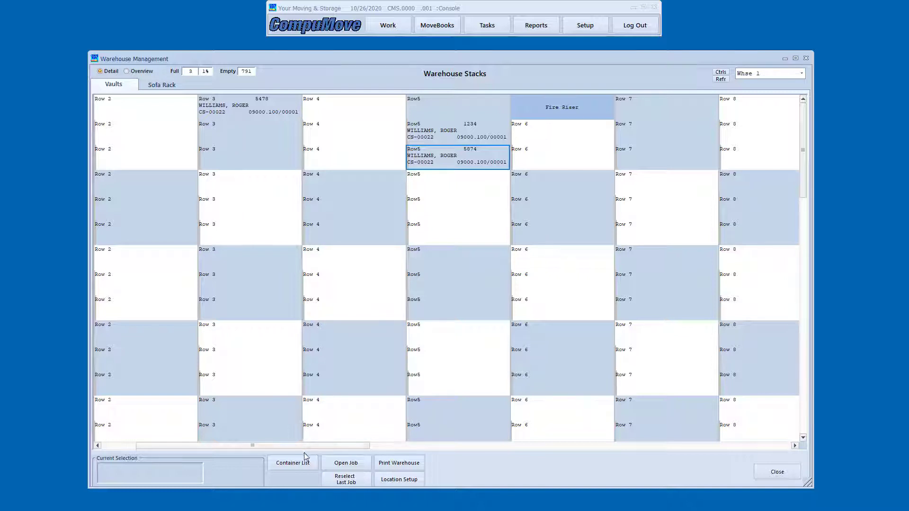
# View the empty containers across all locations in the container list, and restore the list to all containers
pyautogui.click(293, 463)
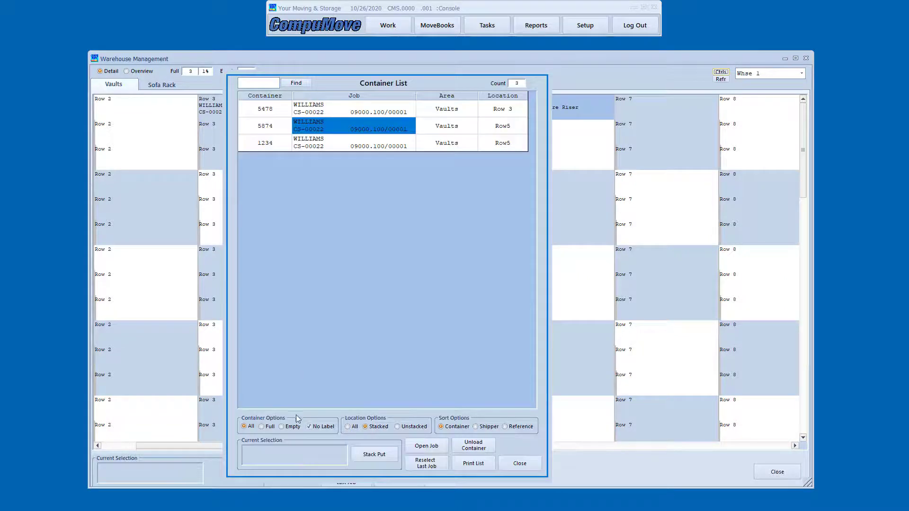
pyautogui.click(287, 427)
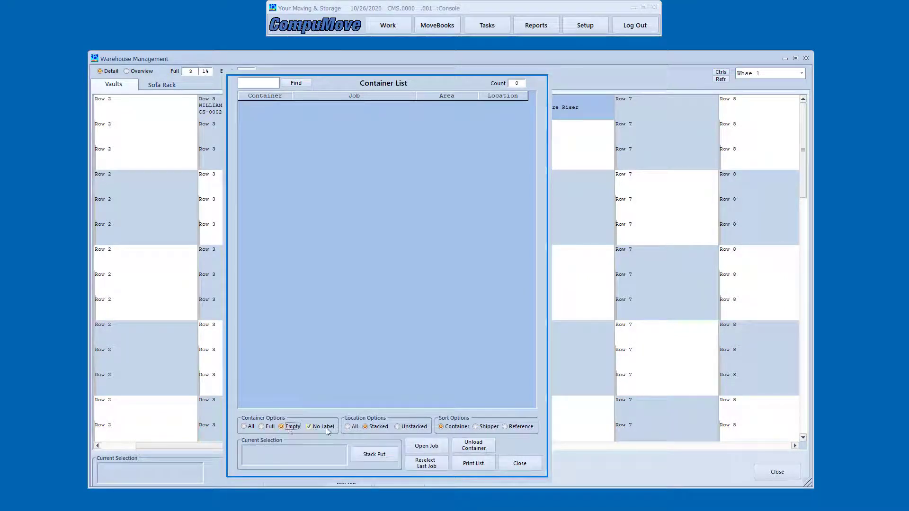
pyautogui.click(350, 428)
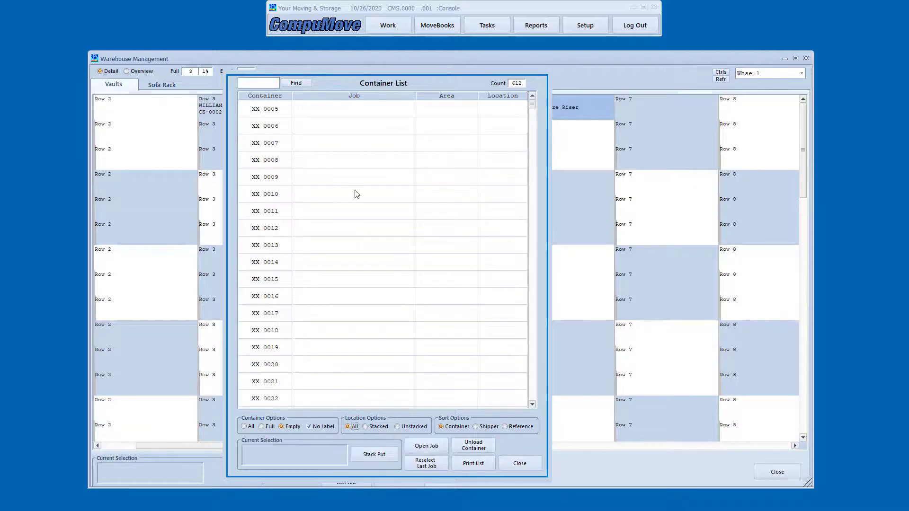
pyautogui.click(348, 113)
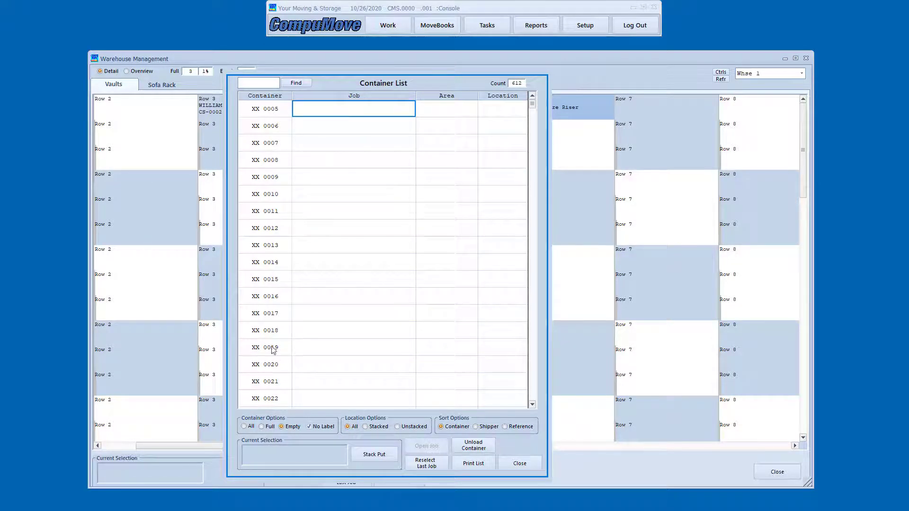
pyautogui.click(244, 426)
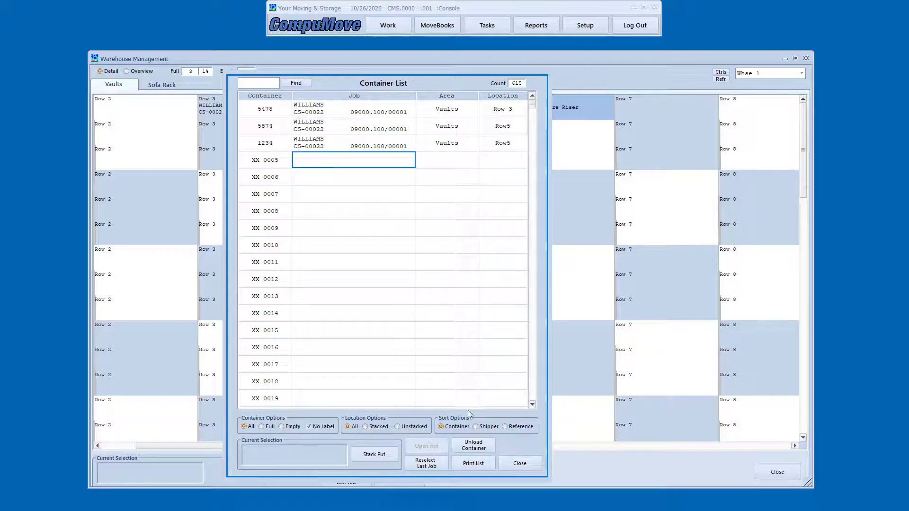
# Reselect the last job and assign it to empty container XX 0005 in the container list
pyautogui.click(426, 466)
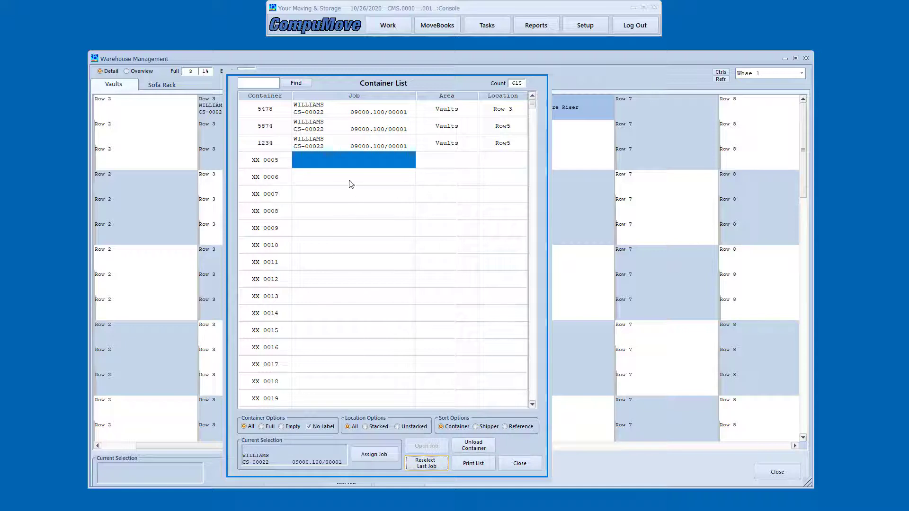
pyautogui.click(345, 167)
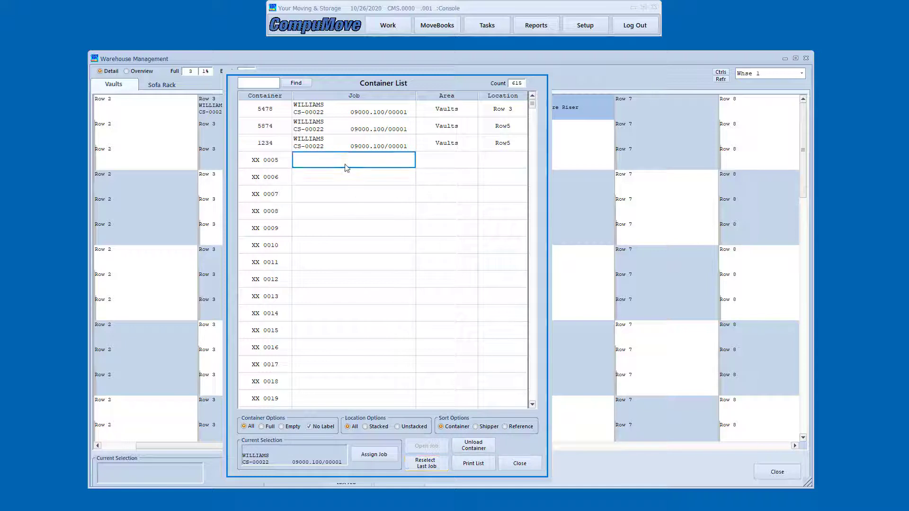
pyautogui.click(381, 455)
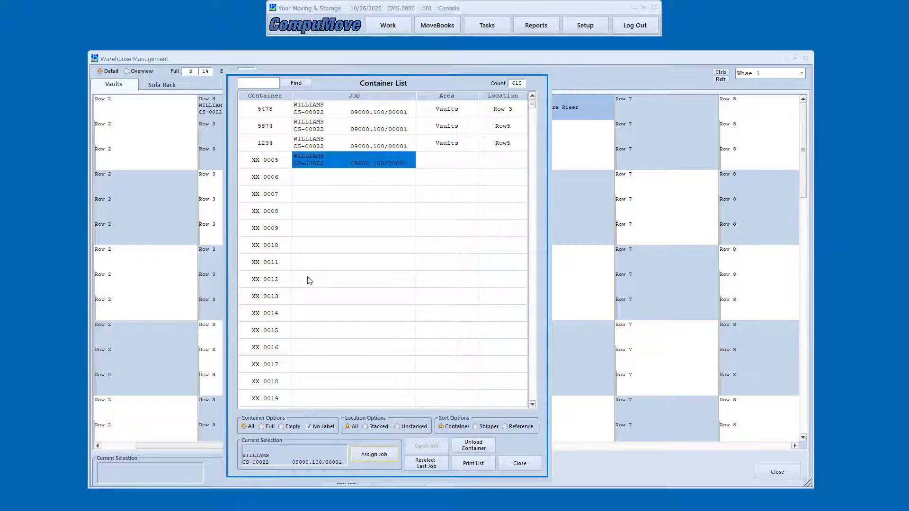
pyautogui.moveTo(234, 436)
pyautogui.mouseDown()
pyautogui.moveTo(375, 486)
pyautogui.moveTo(413, 476)
pyautogui.mouseUp()
# Stack container XX 0005 in the first location of Row 3's second stack in the Vaults area
pyautogui.click(344, 164)
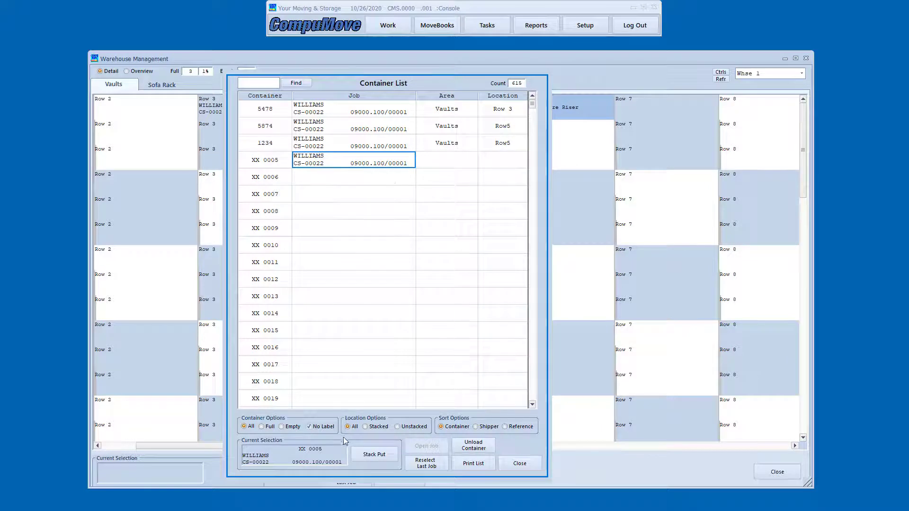
pyautogui.click(379, 455)
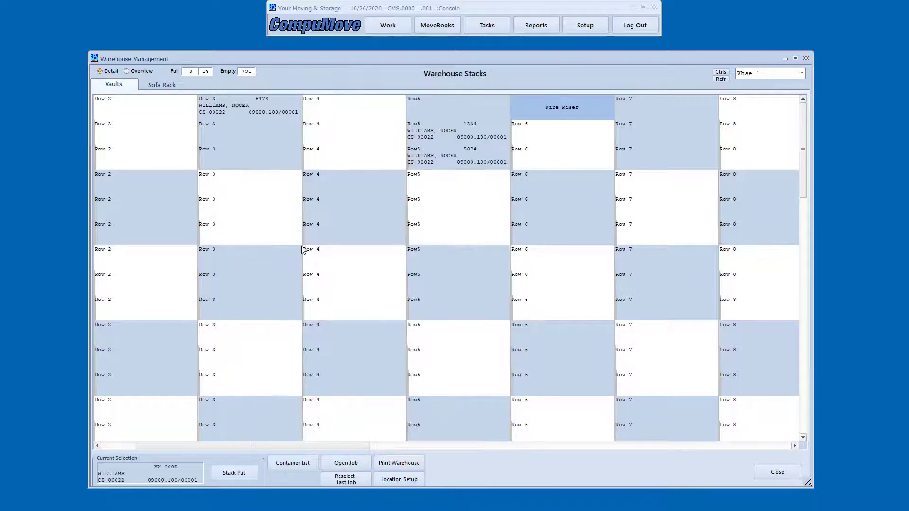
pyautogui.click(238, 185)
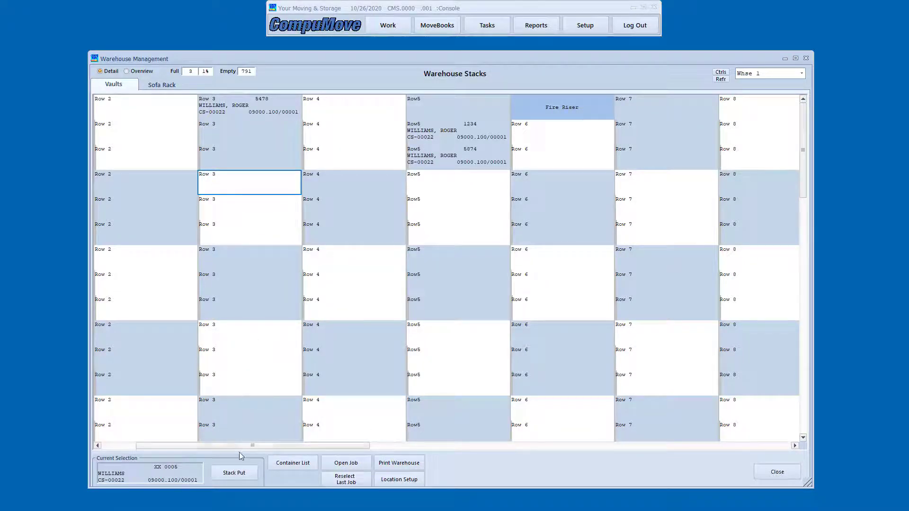
pyautogui.click(239, 473)
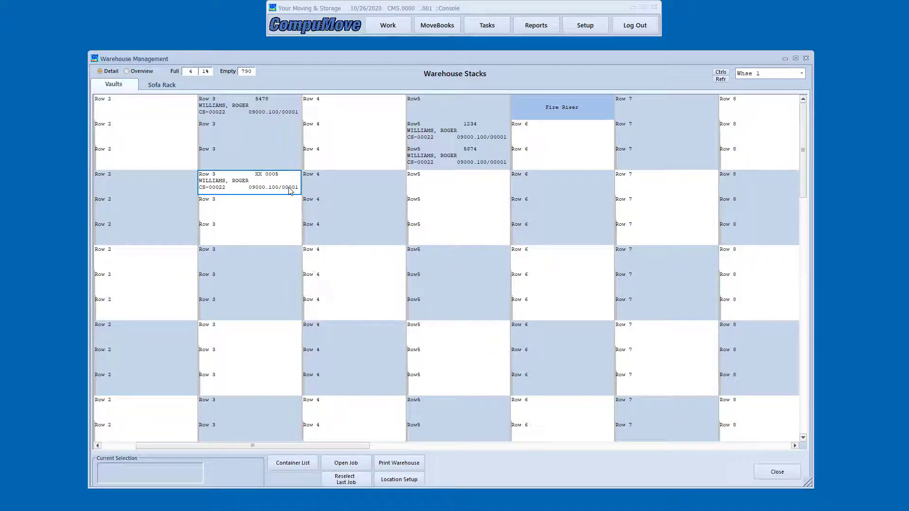
# Reselect the last job and assign it to location C1 in the Sofa Rack area with the contents "Red Sofa"
pyautogui.click(164, 87)
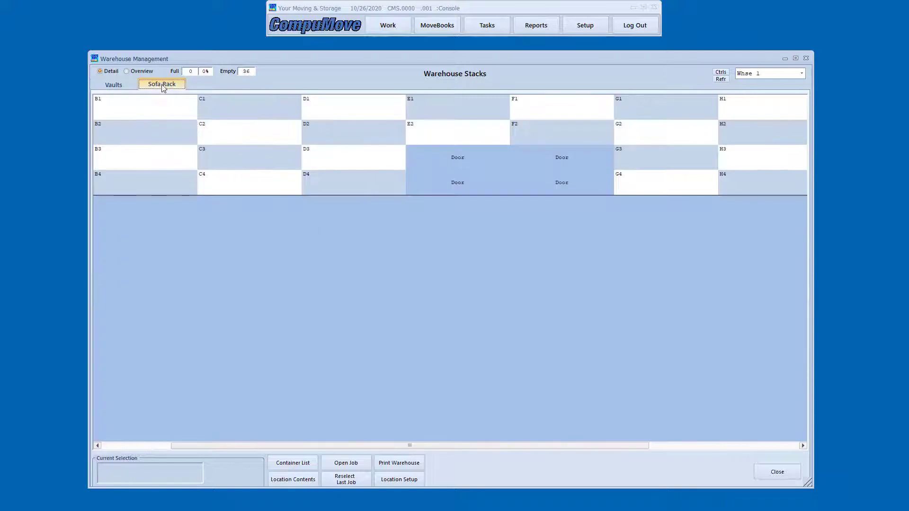
pyautogui.click(345, 474)
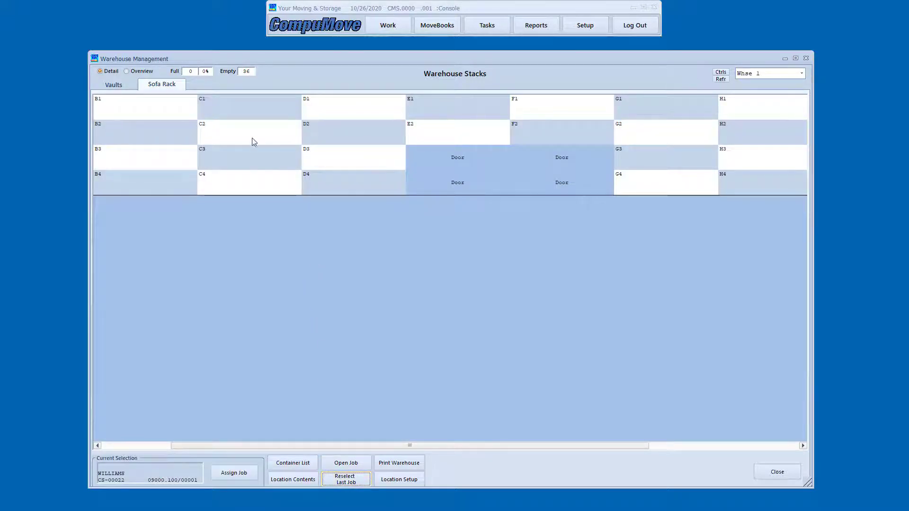
pyautogui.click(248, 112)
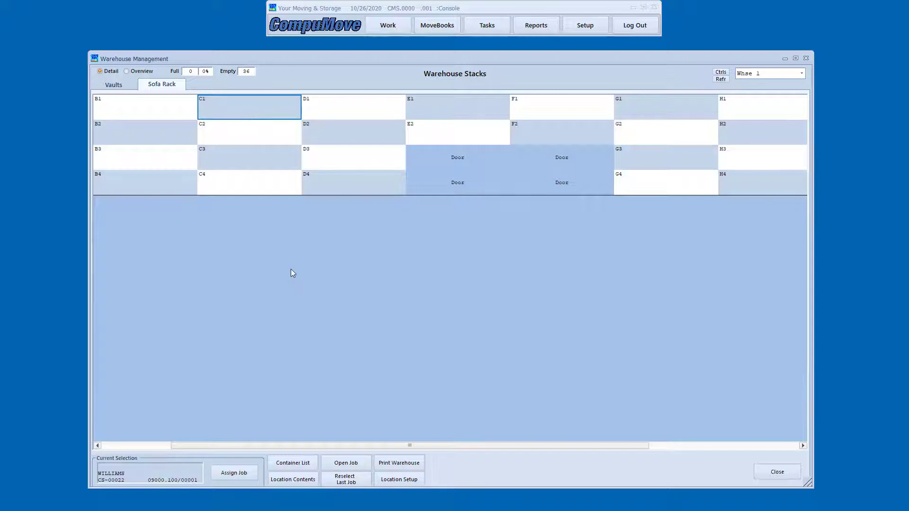
pyautogui.click(232, 473)
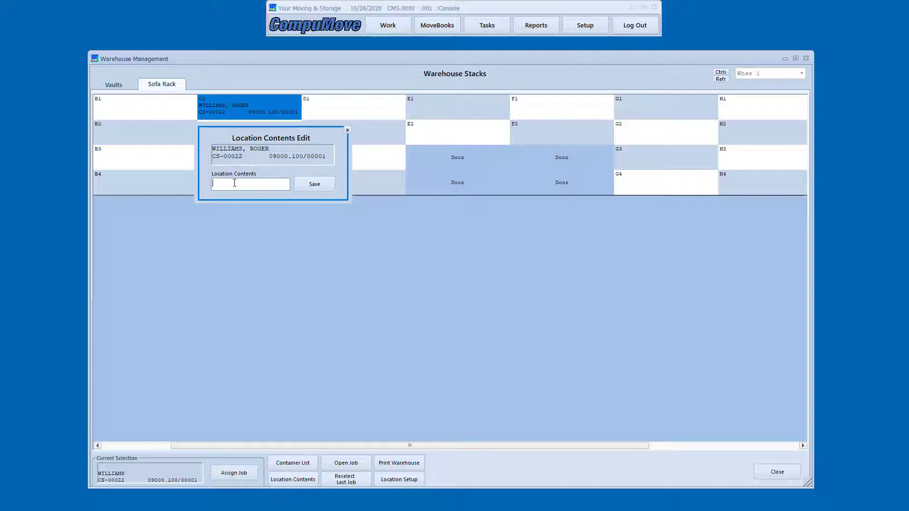
pyautogui.write('Red Sofa')
pyautogui.click(318, 182)
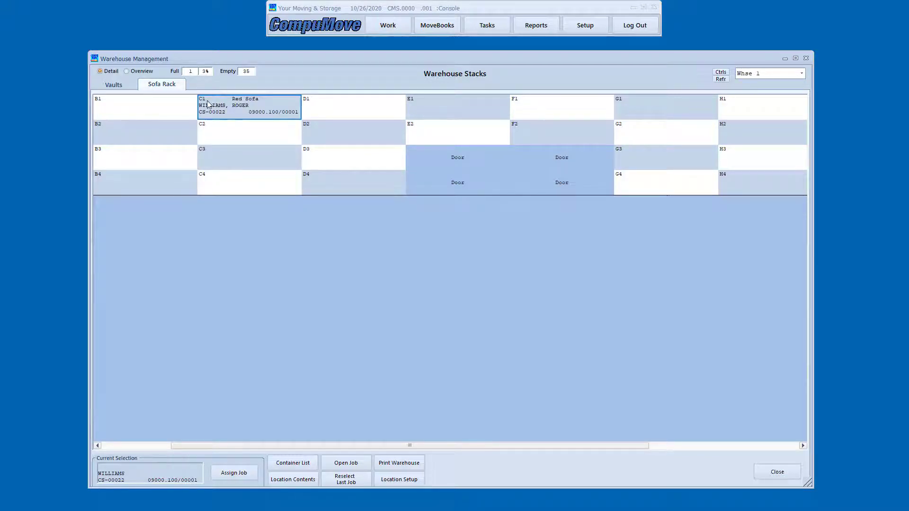
# Inspect the Red Sofa entry in the sofa rack and the current selection details for container 5478 in the container list
pyautogui.click(260, 101)
pyautogui.click(326, 137)
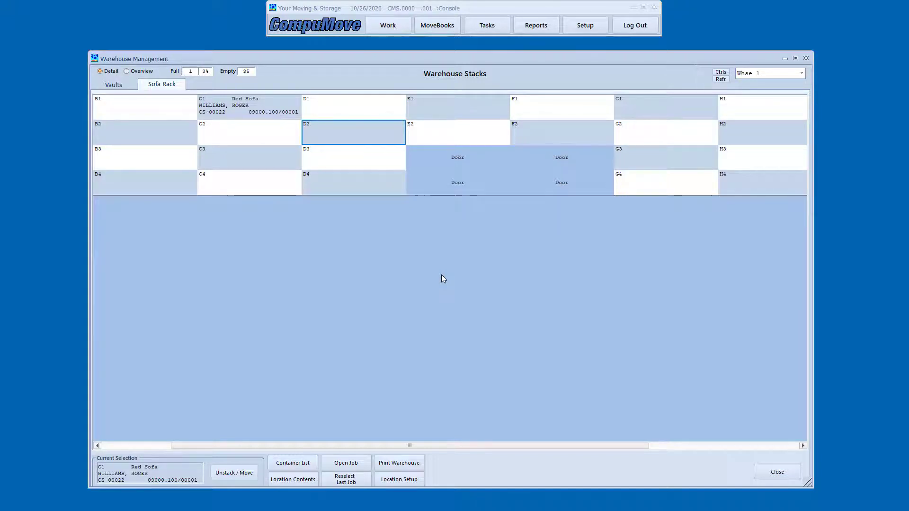
pyautogui.click(292, 463)
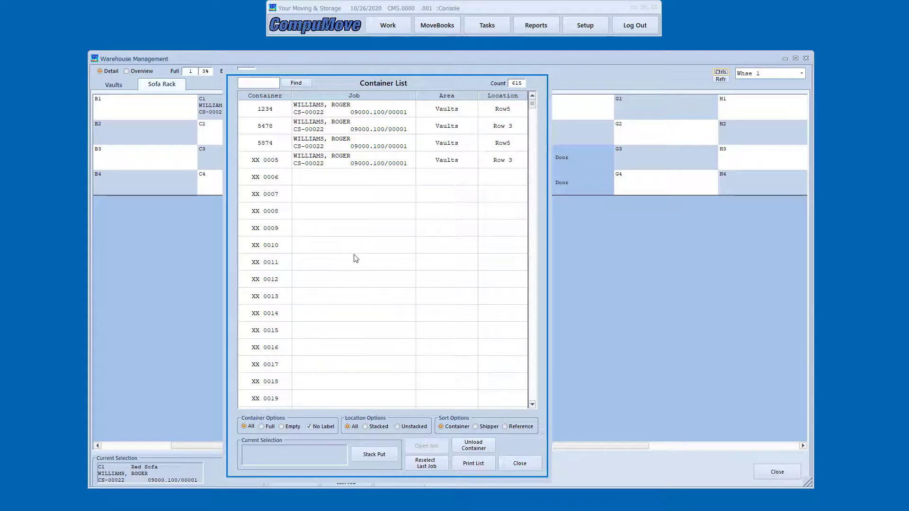
pyautogui.click(362, 133)
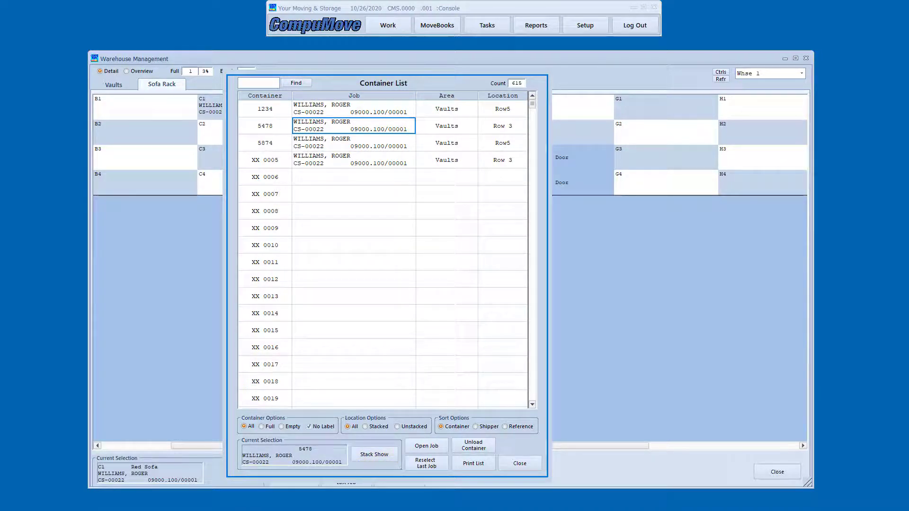
pyautogui.moveTo(235, 439)
pyautogui.mouseDown()
pyautogui.moveTo(257, 473)
pyautogui.moveTo(374, 482)
pyautogui.moveTo(405, 475)
pyautogui.mouseUp()
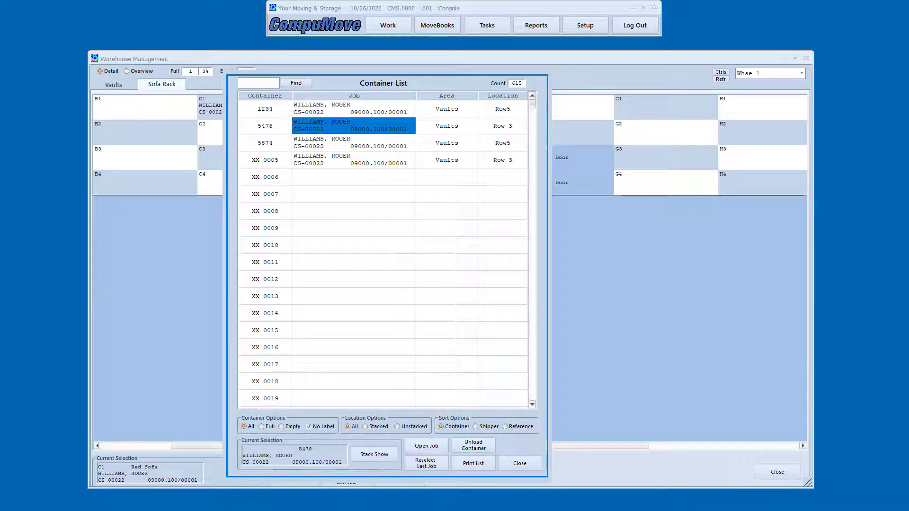
pyautogui.click(507, 466)
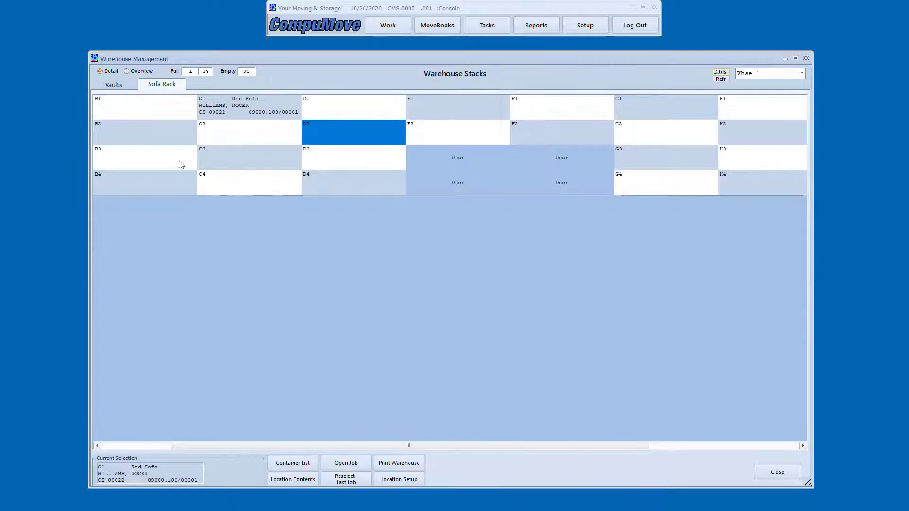
# Inspect container XX 0005 in the Vaults area, view the vaults in overview, and close the warehouse stacks
pyautogui.click(113, 85)
pyautogui.click(260, 182)
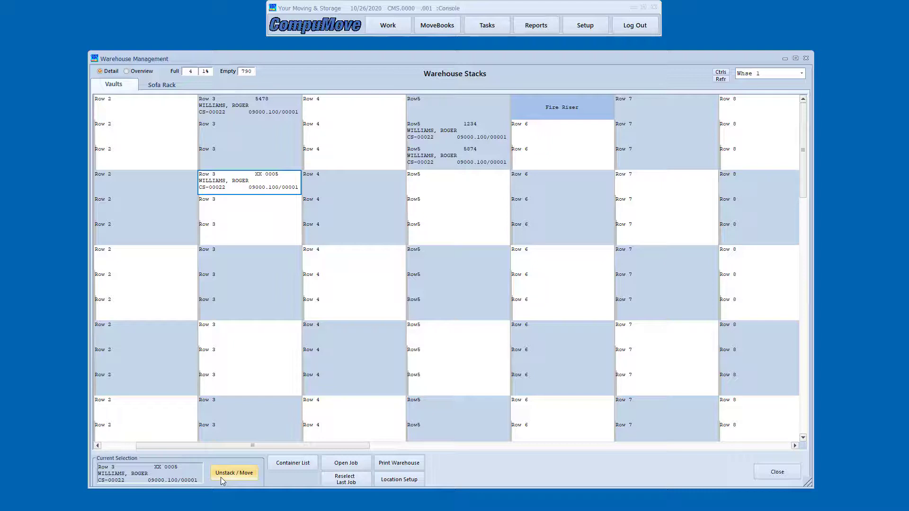
pyautogui.click(151, 72)
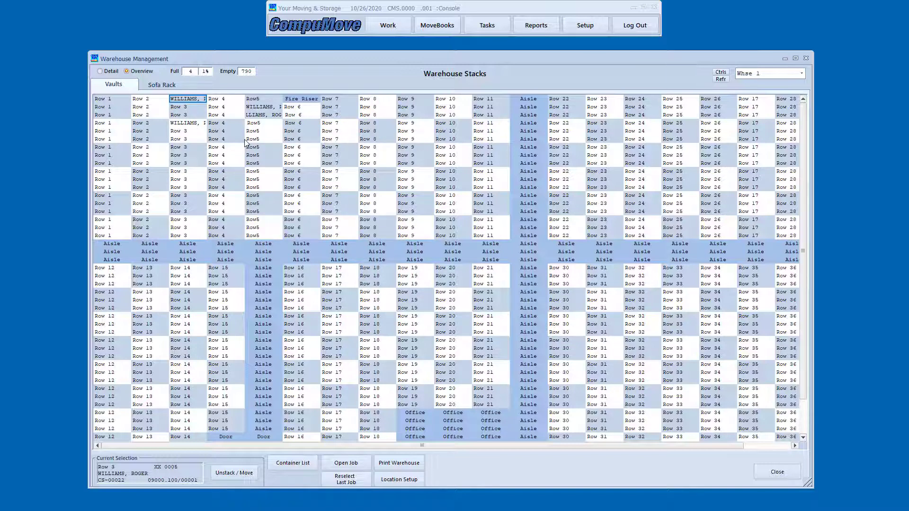
pyautogui.click(774, 472)
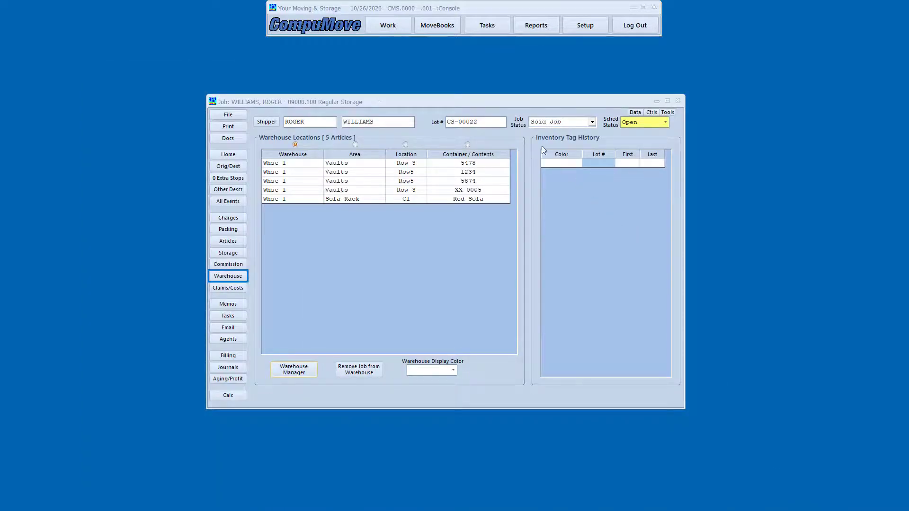
# Set the job's warehouse display color to Red and save the job without exiting
pyautogui.moveTo(515, 105); pyautogui.dragTo(484, 88)
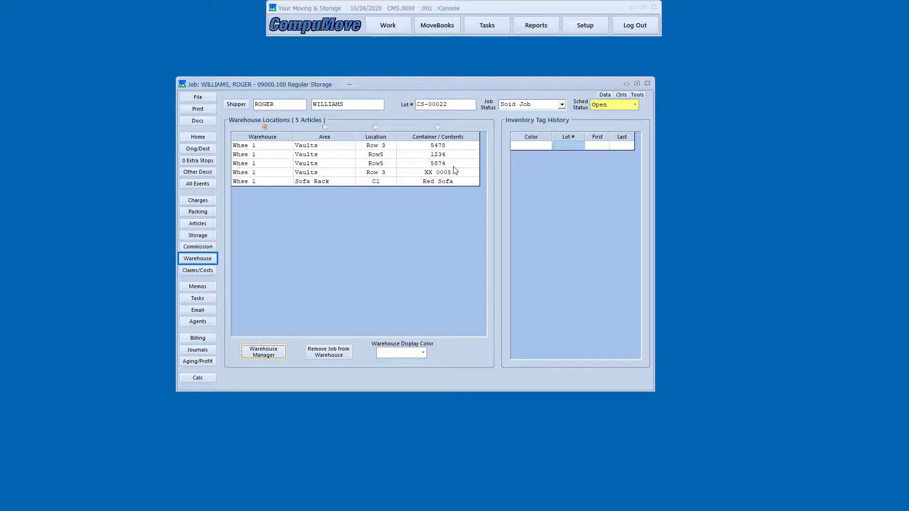
pyautogui.click(377, 183)
pyautogui.press('Tab')
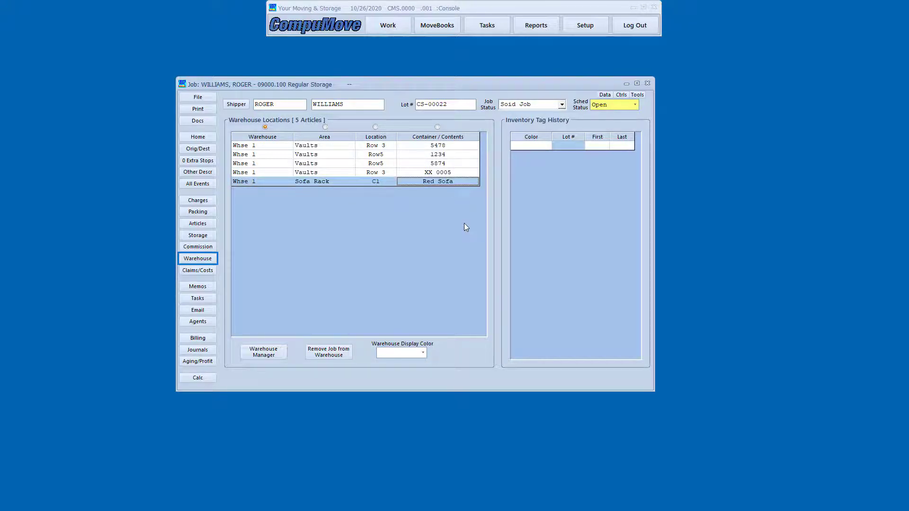
pyautogui.click(423, 352)
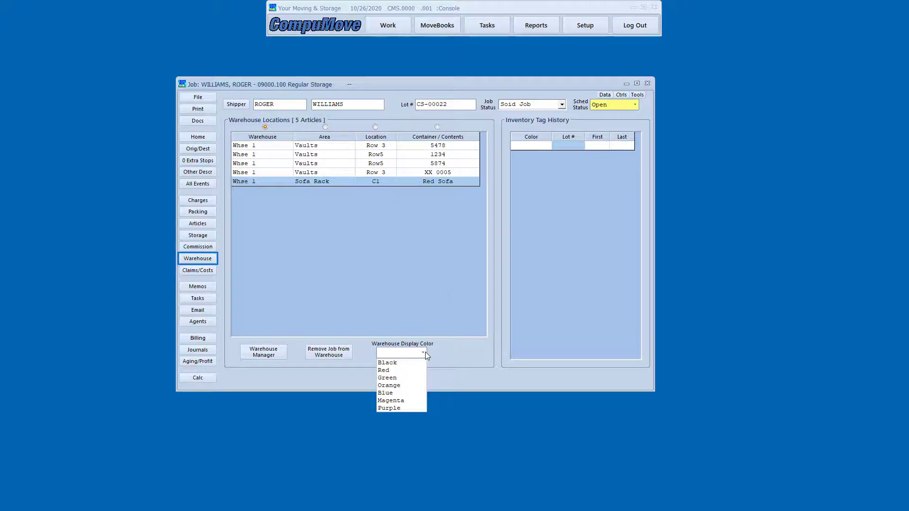
pyautogui.click(411, 371)
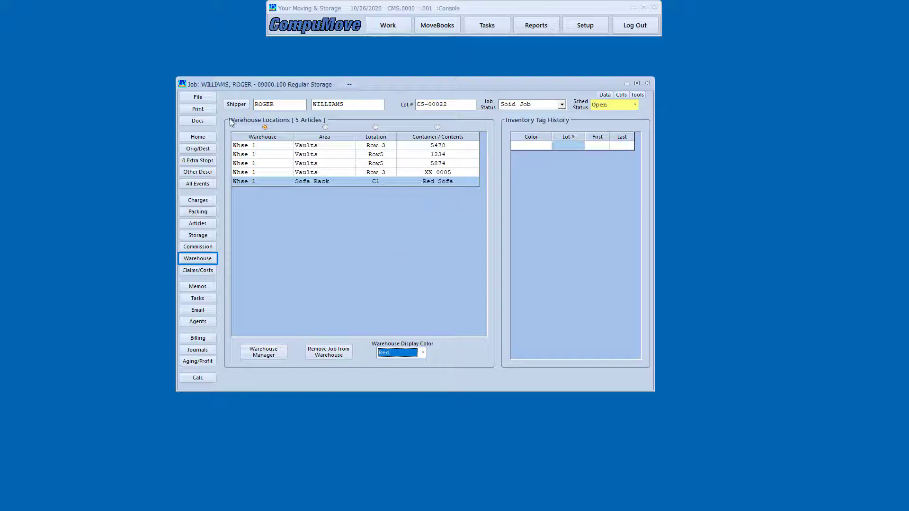
pyautogui.click(198, 97)
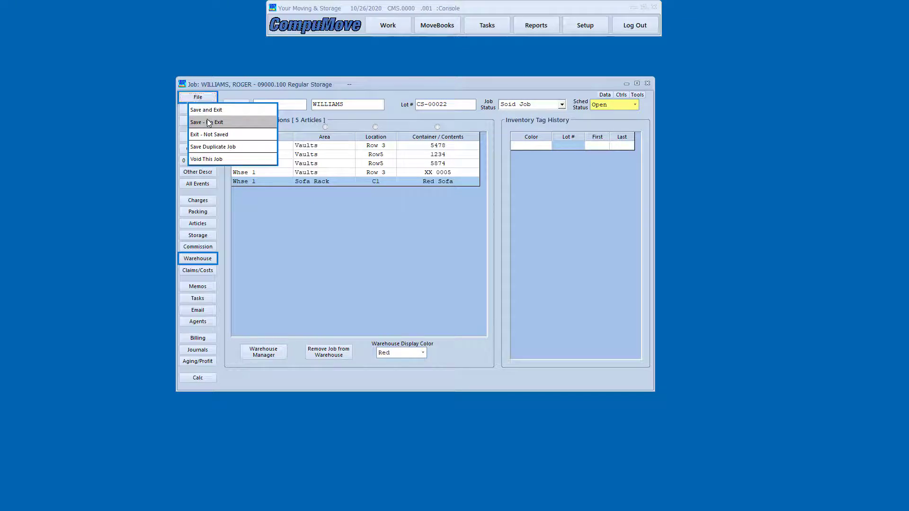
pyautogui.click(209, 122)
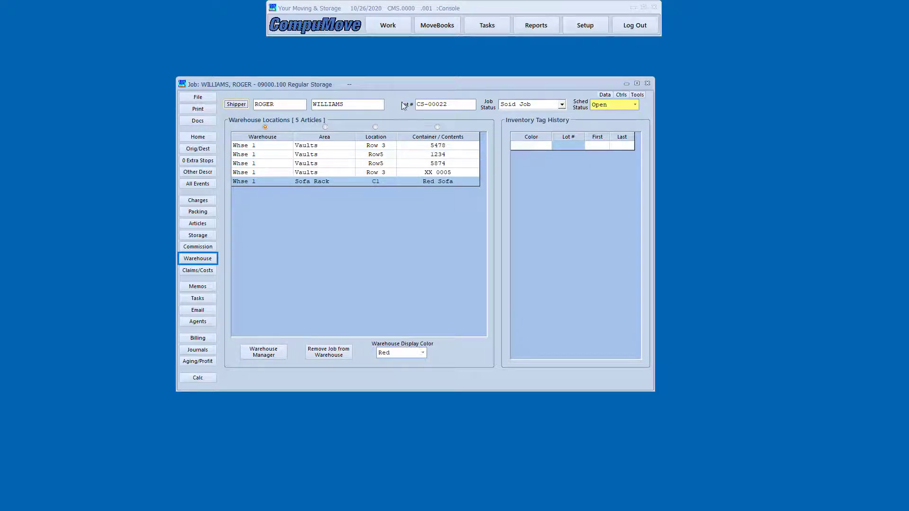
# Reopen the warehouse stacks to examine the job's display color in the Vaults detail and overview views, and close them
pyautogui.click(390, 30)
pyautogui.click(391, 154)
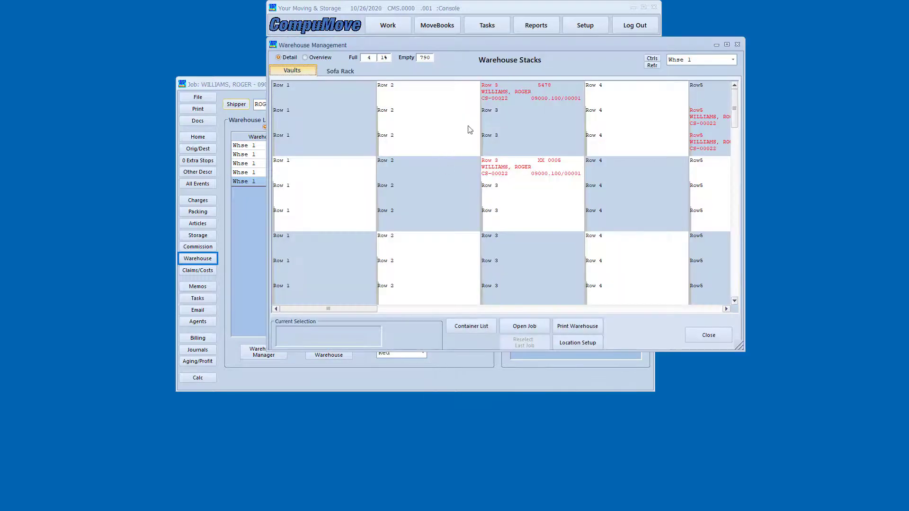
pyautogui.moveTo(499, 46); pyautogui.dragTo(314, 55)
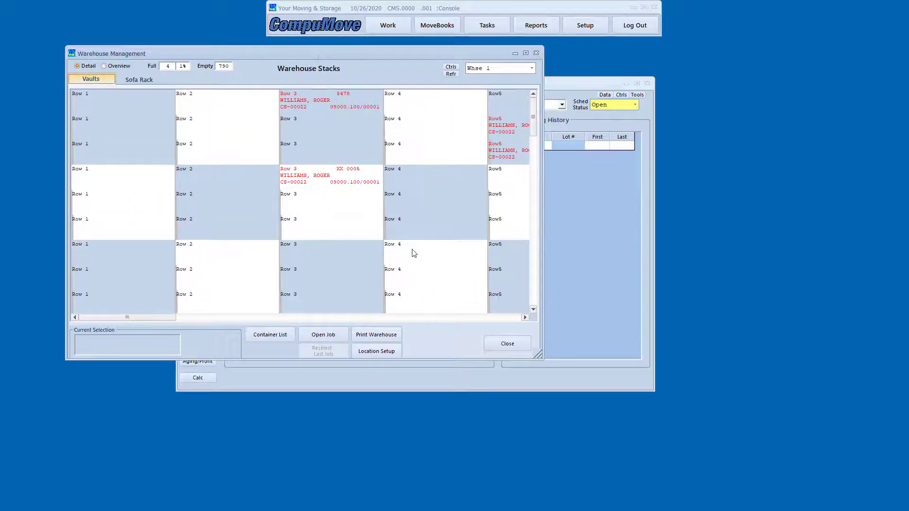
pyautogui.moveTo(540, 359); pyautogui.dragTo(786, 446)
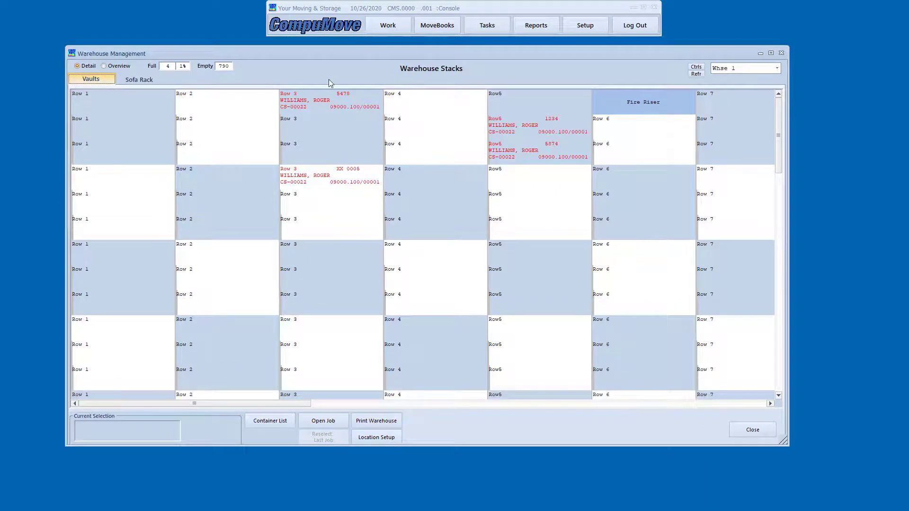
pyautogui.click(104, 67)
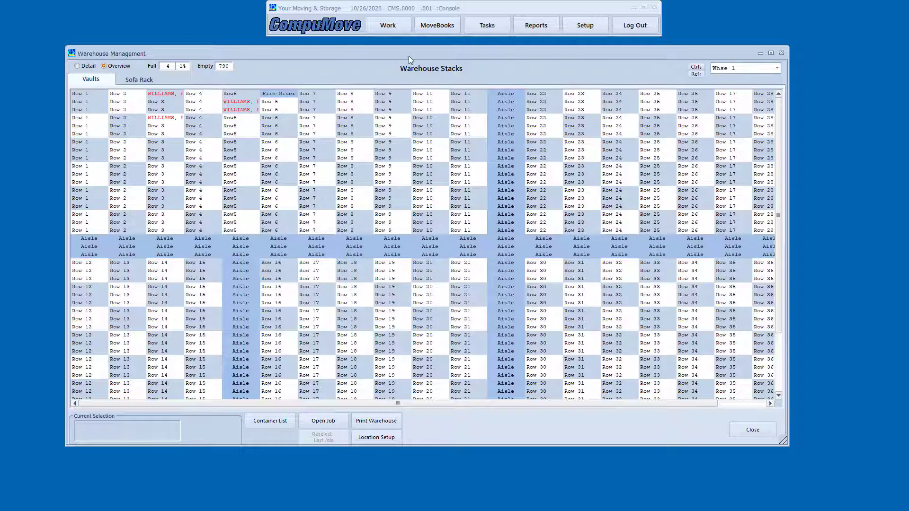
pyautogui.moveTo(409, 56); pyautogui.dragTo(402, 59)
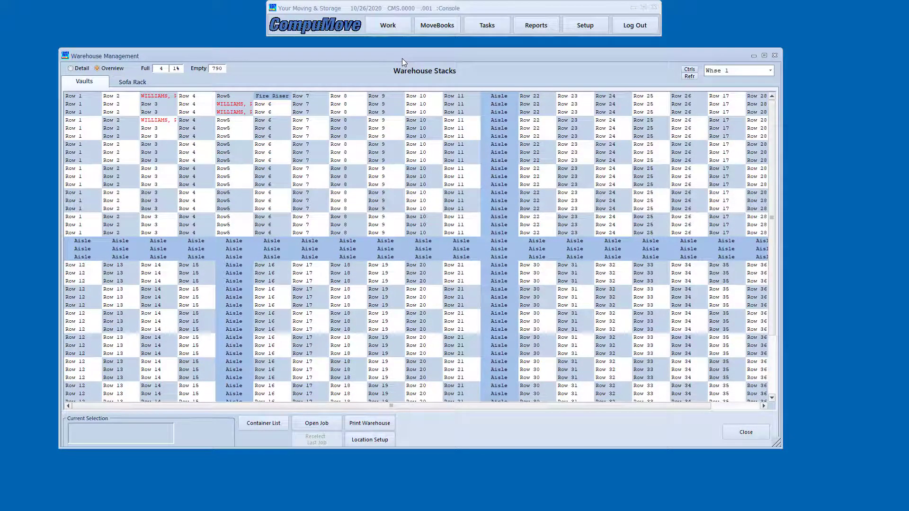
pyautogui.click(747, 433)
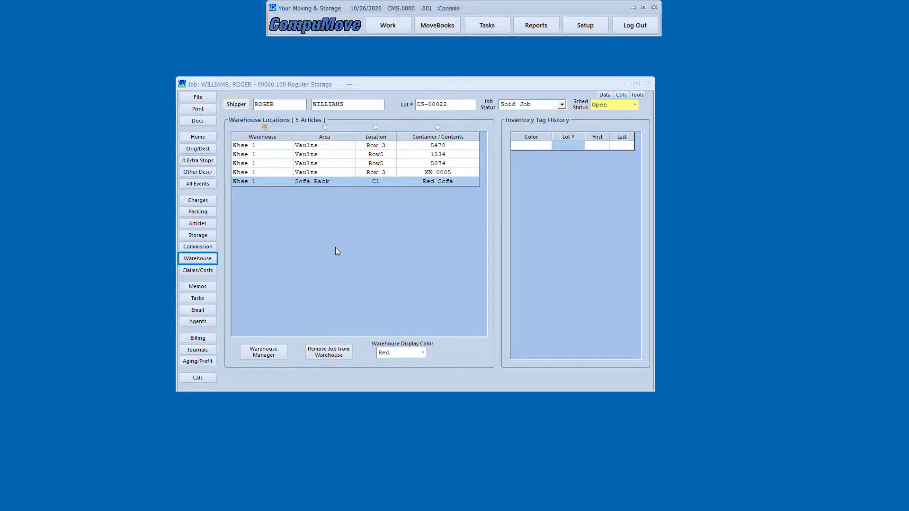
# Display the job's Warehouse Worksheet form on screen to review its container locations, and close it
pyautogui.click(197, 109)
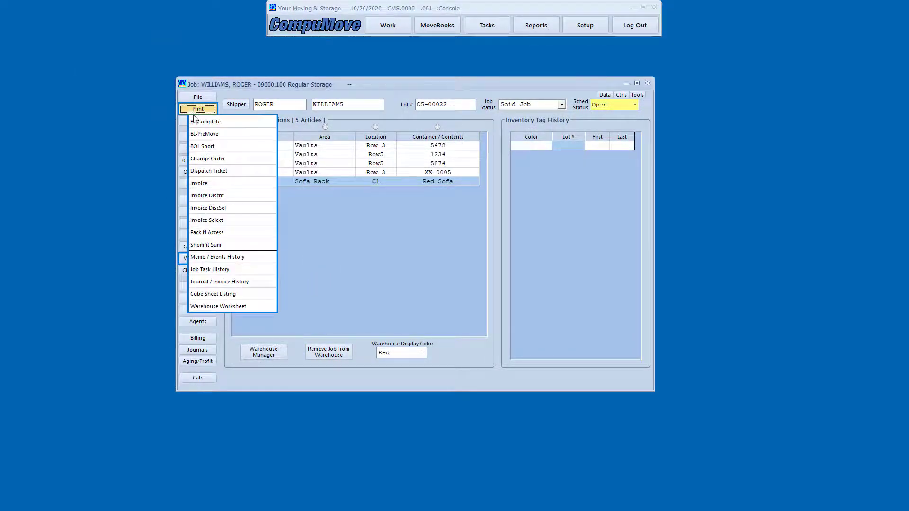
pyautogui.click(225, 307)
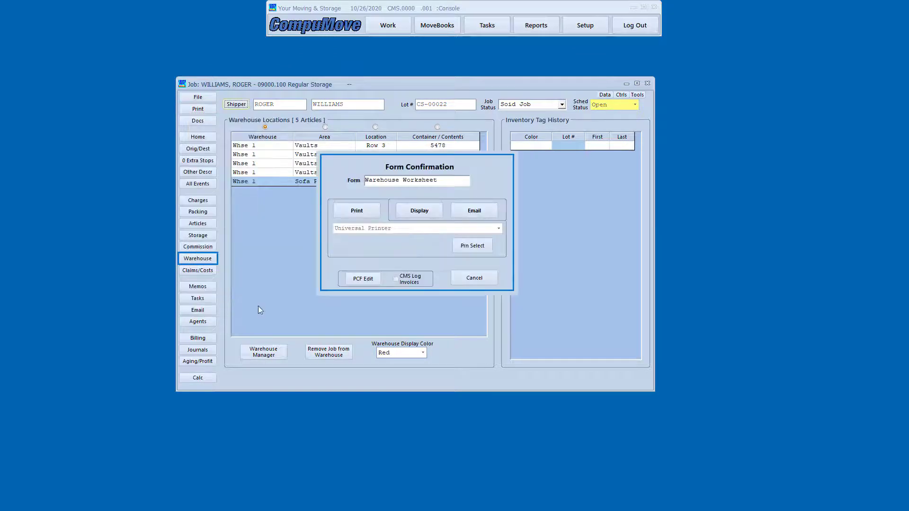
pyautogui.click(419, 210)
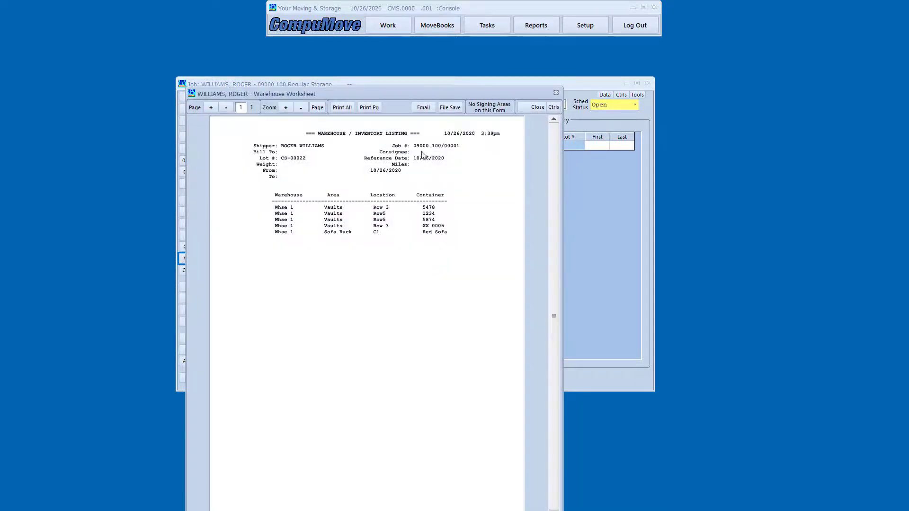
pyautogui.moveTo(410, 95); pyautogui.dragTo(334, 39)
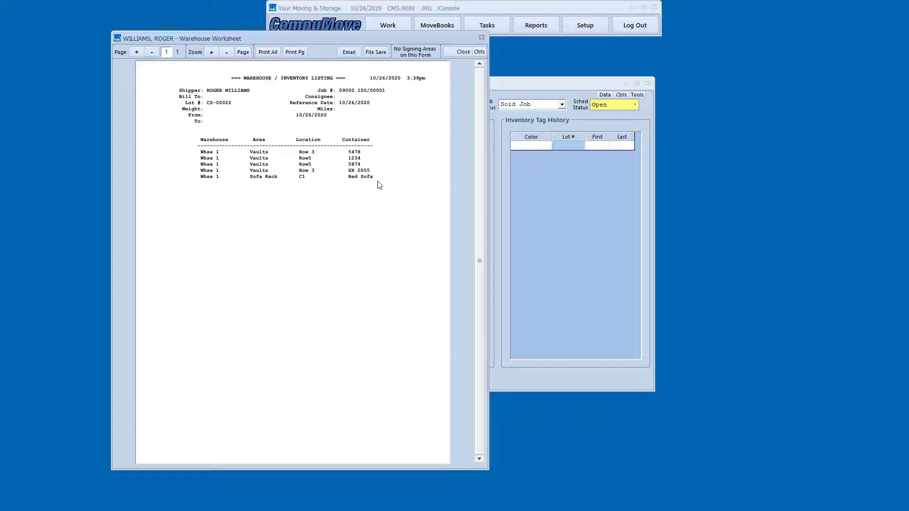
pyautogui.click(459, 53)
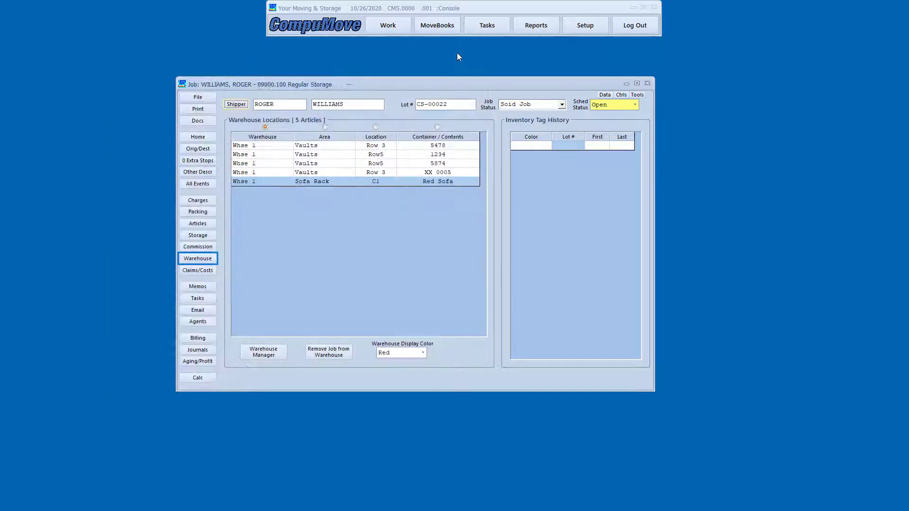
# Open the Daily Work Events report, examine its work event types and choose the Warehouse Locations report option, and close it without running it
pyautogui.click(532, 27)
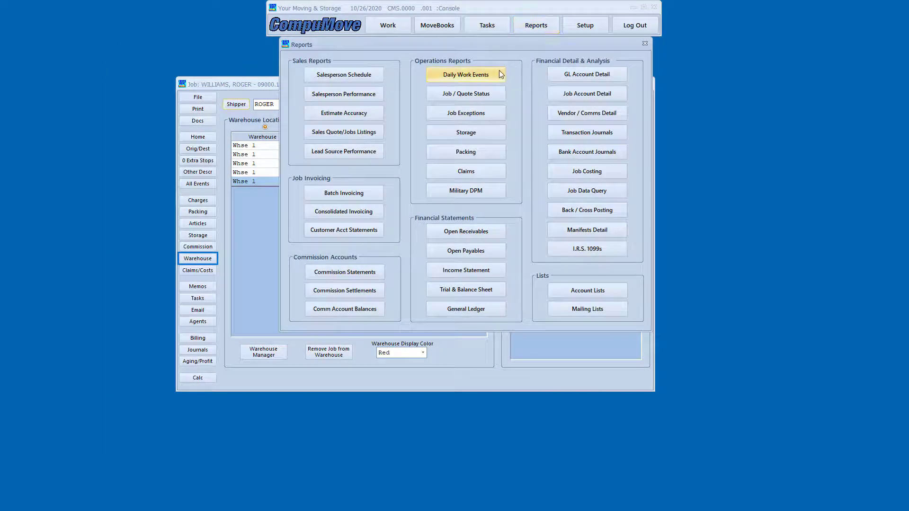
pyautogui.click(473, 75)
pyautogui.moveTo(488, 44); pyautogui.dragTo(471, 48)
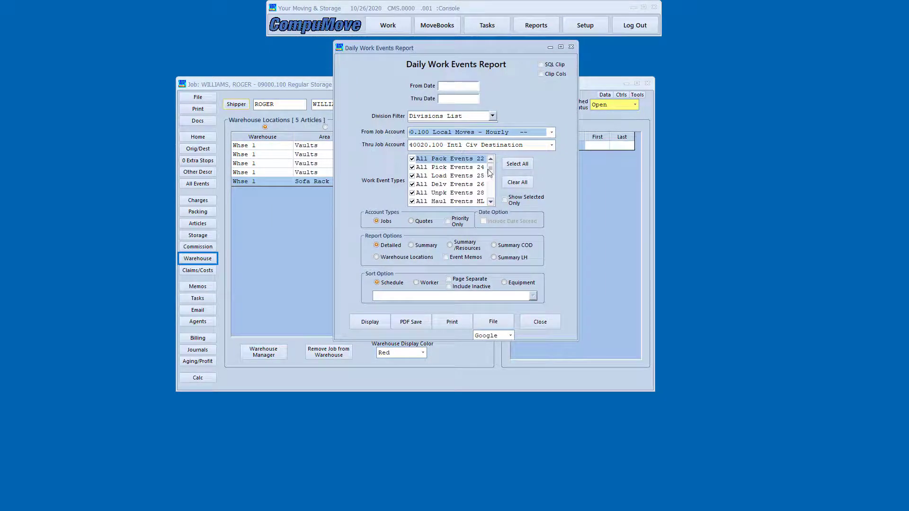
pyautogui.moveTo(490, 169); pyautogui.dragTo(490, 189)
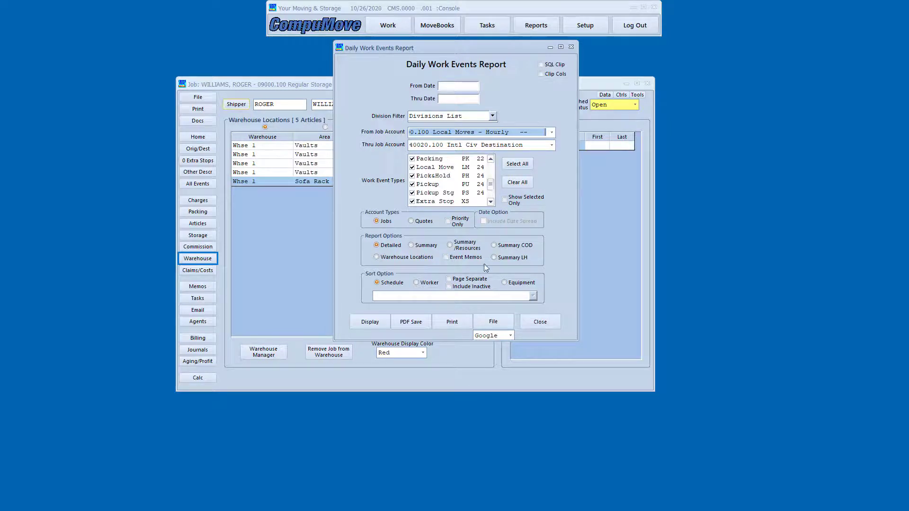
pyautogui.click(396, 257)
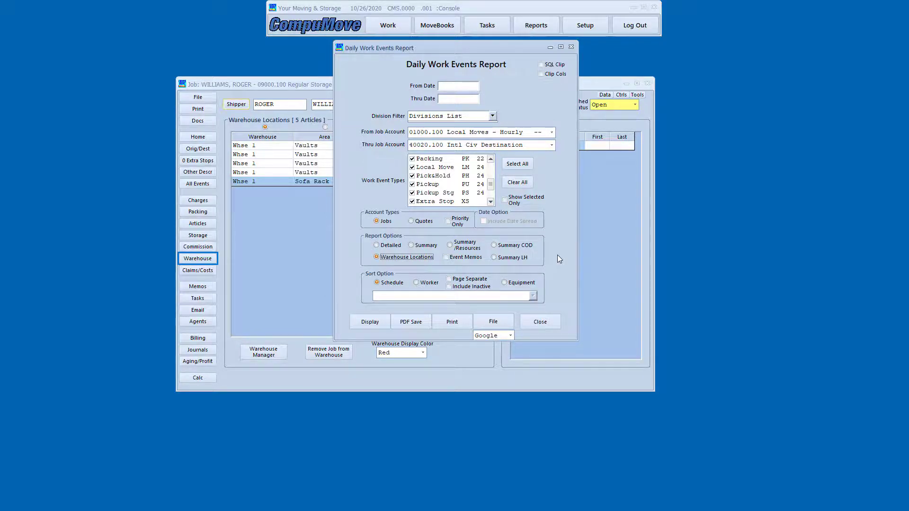
pyautogui.click(539, 322)
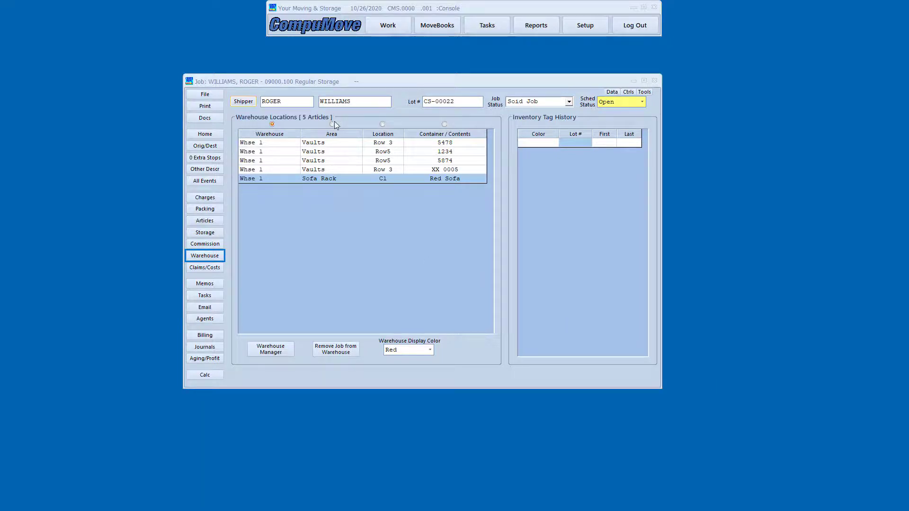
# Show the job's event history limited to Warehouse events and examine the container assignment, placement and unstacking entries
pyautogui.click(335, 152)
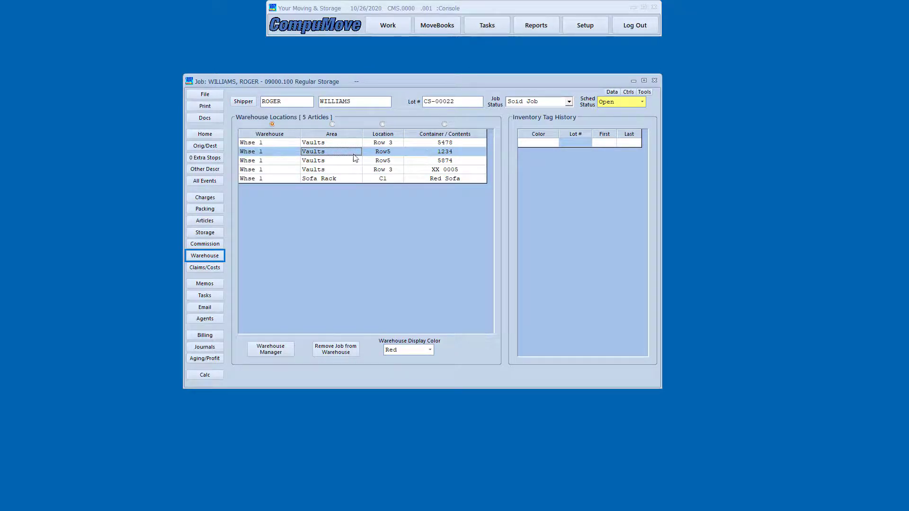
pyautogui.click(209, 284)
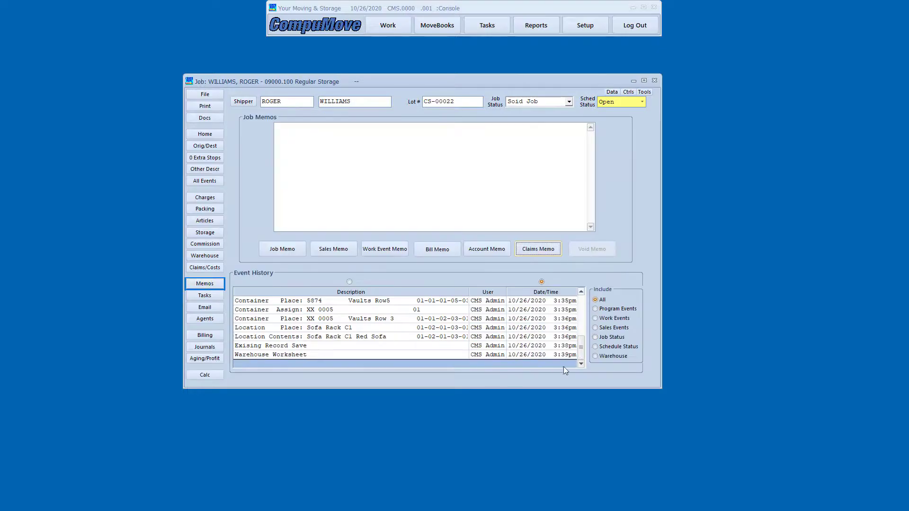
pyautogui.click(596, 356)
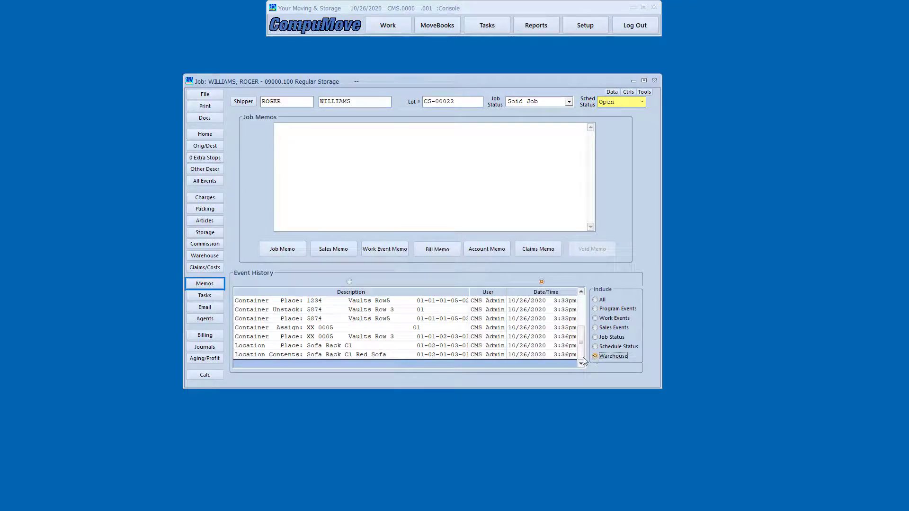
pyautogui.moveTo(581, 343)
pyautogui.mouseDown()
pyautogui.moveTo(586, 316)
pyautogui.moveTo(586, 351)
pyautogui.mouseUp()
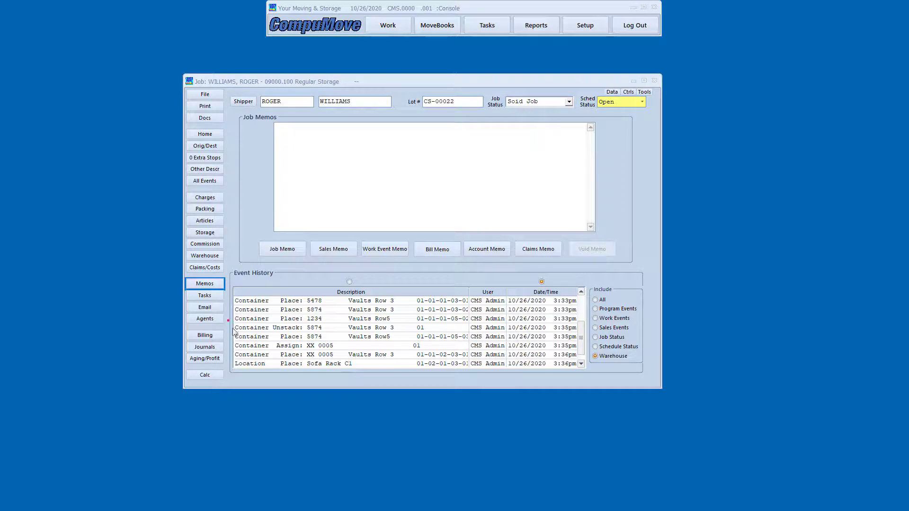
pyautogui.moveTo(228, 321)
pyautogui.mouseDown()
pyautogui.moveTo(317, 350)
pyautogui.moveTo(425, 352)
pyautogui.mouseUp()
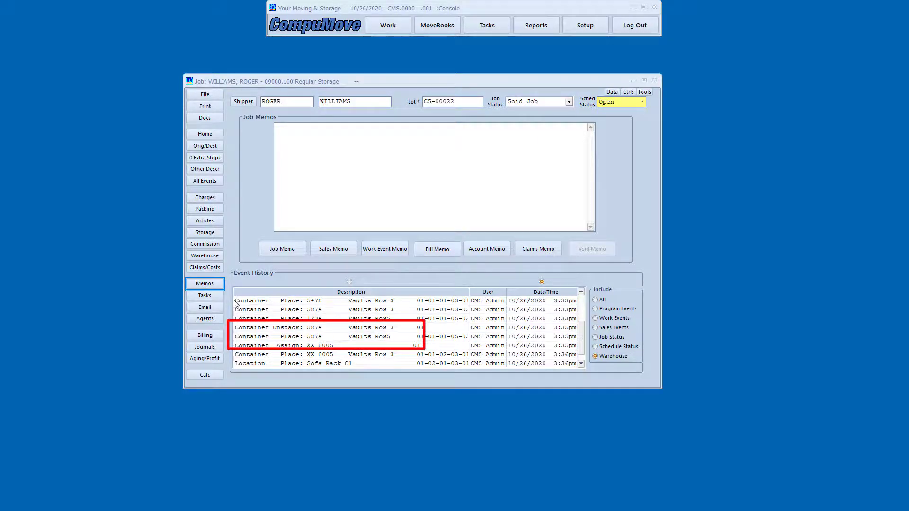
pyautogui.moveTo(231, 297)
pyautogui.mouseDown()
pyautogui.moveTo(340, 314)
pyautogui.moveTo(412, 310)
pyautogui.mouseUp()
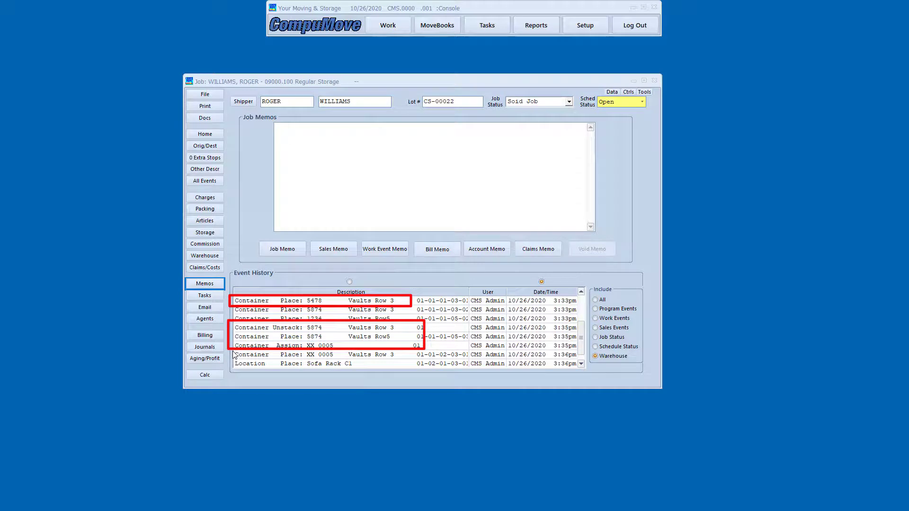
pyautogui.moveTo(231, 359)
pyautogui.mouseDown()
pyautogui.moveTo(236, 372)
pyautogui.moveTo(365, 370)
pyautogui.mouseUp()
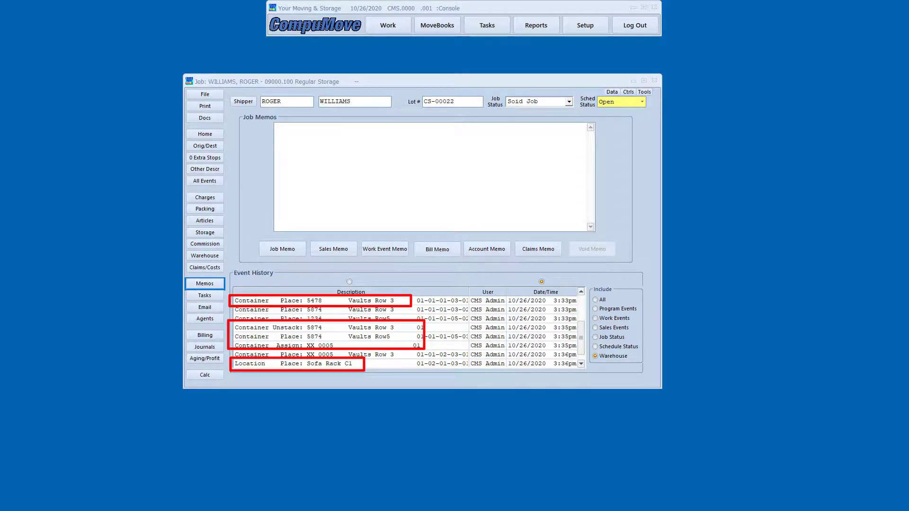
pyautogui.press('Escape')
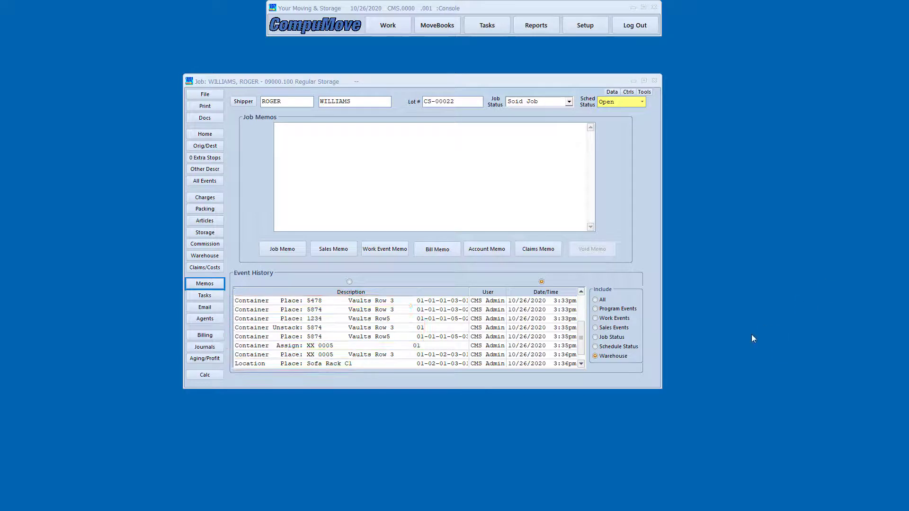
# Examine the Sofa Rack C1 entries at the end of the event history, with their contents, user and date/time
pyautogui.click(585, 366)
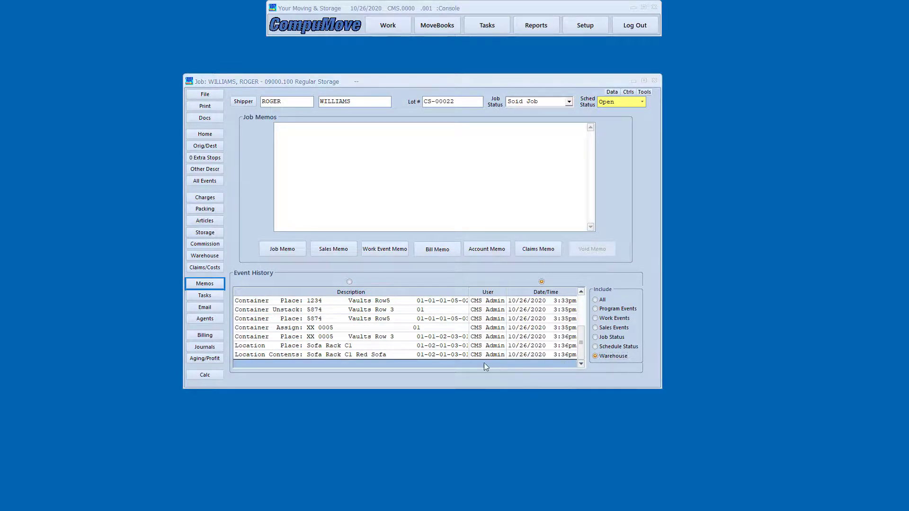
pyautogui.moveTo(233, 341)
pyautogui.mouseDown()
pyautogui.moveTo(283, 361)
pyautogui.moveTo(407, 366)
pyautogui.mouseUp()
pyautogui.moveTo(347, 349); pyautogui.dragTo(394, 362)
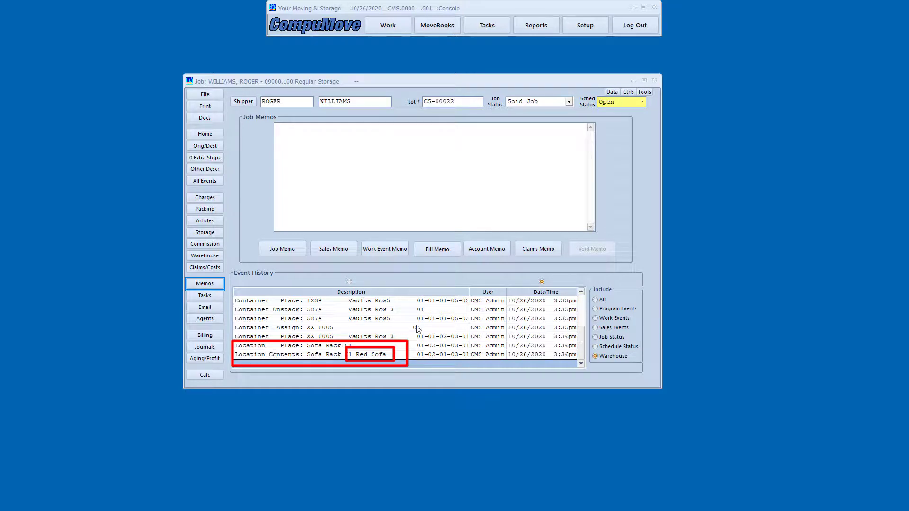
pyautogui.moveTo(466, 296)
pyautogui.mouseDown()
pyautogui.moveTo(502, 345)
pyautogui.moveTo(545, 364)
pyautogui.moveTo(582, 360)
pyautogui.mouseUp()
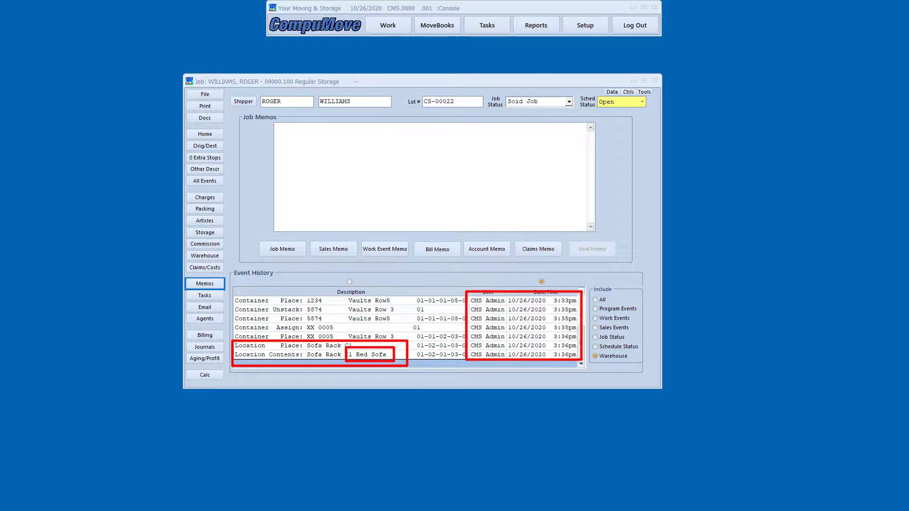
pyautogui.press('Escape')
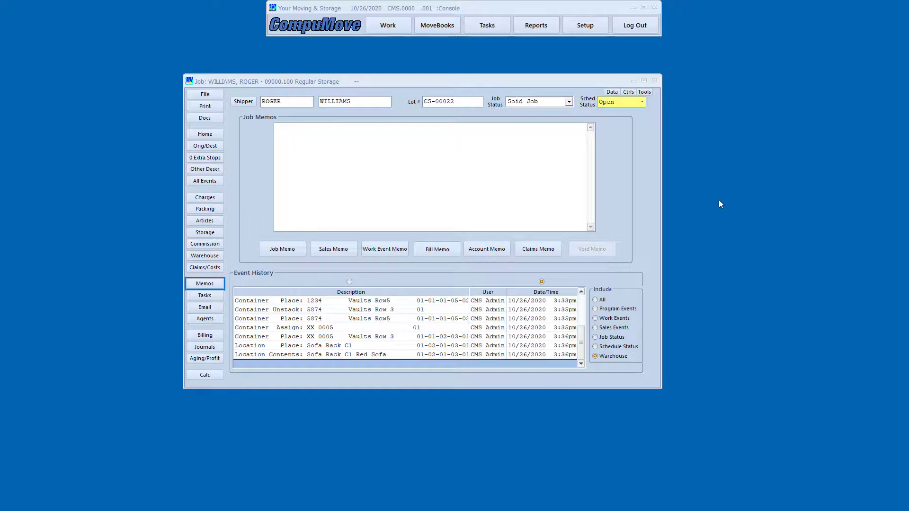
# Display the job's Memo / Events History form on screen to review its warehouse events, and close it
pyautogui.click(208, 110)
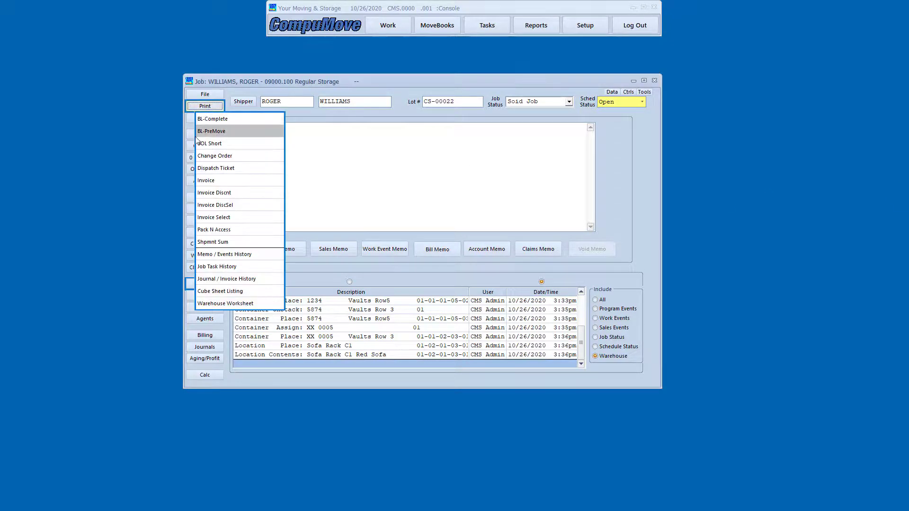
pyautogui.click(244, 256)
pyautogui.click(427, 210)
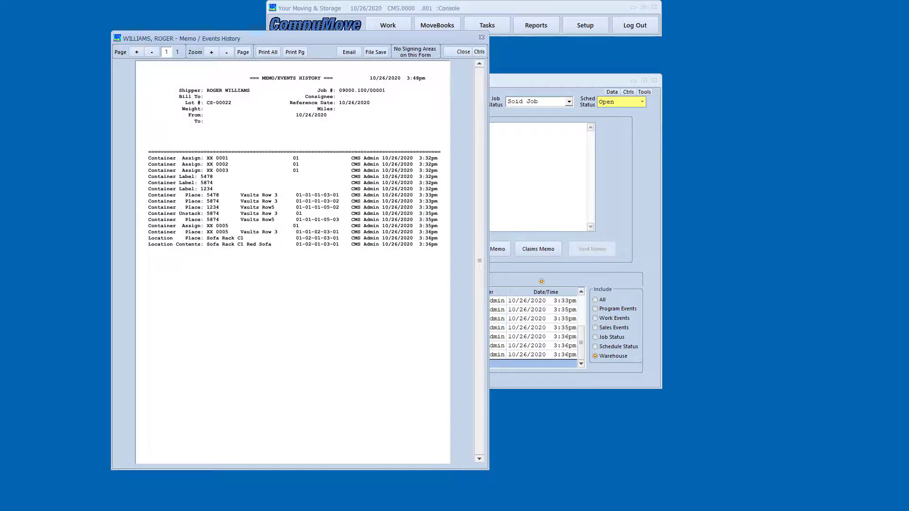
pyautogui.moveTo(139, 148)
pyautogui.mouseDown()
pyautogui.moveTo(311, 241)
pyautogui.moveTo(450, 254)
pyautogui.mouseUp()
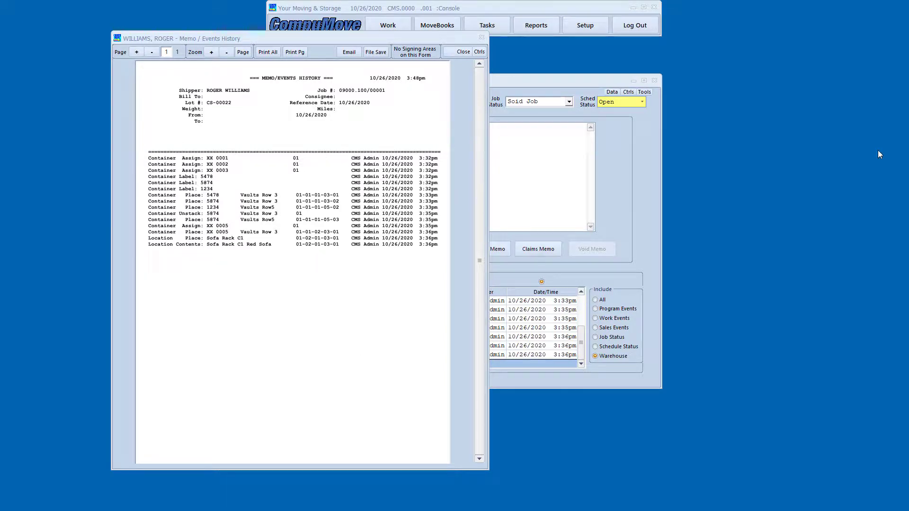
pyautogui.click(459, 52)
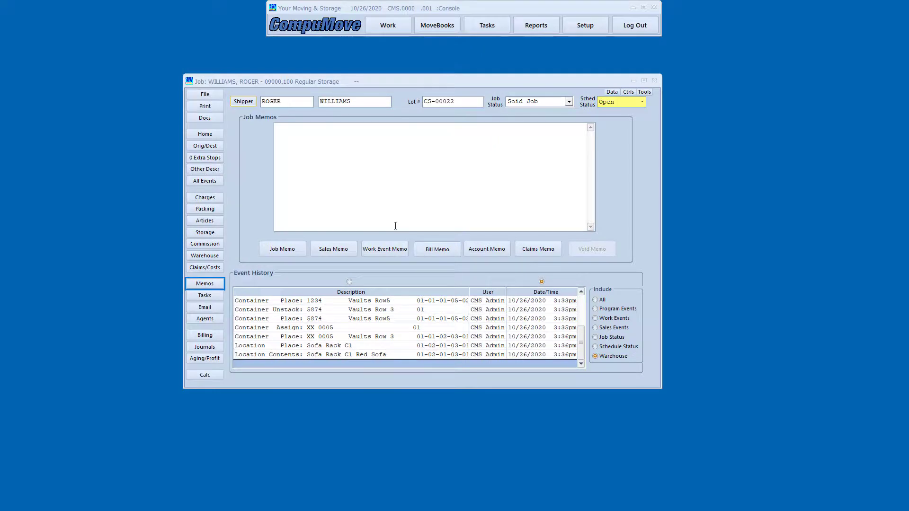
# Add an inventory tag entry to the job's warehouse details with color Yellow and lot number 4521
pyautogui.click(219, 256)
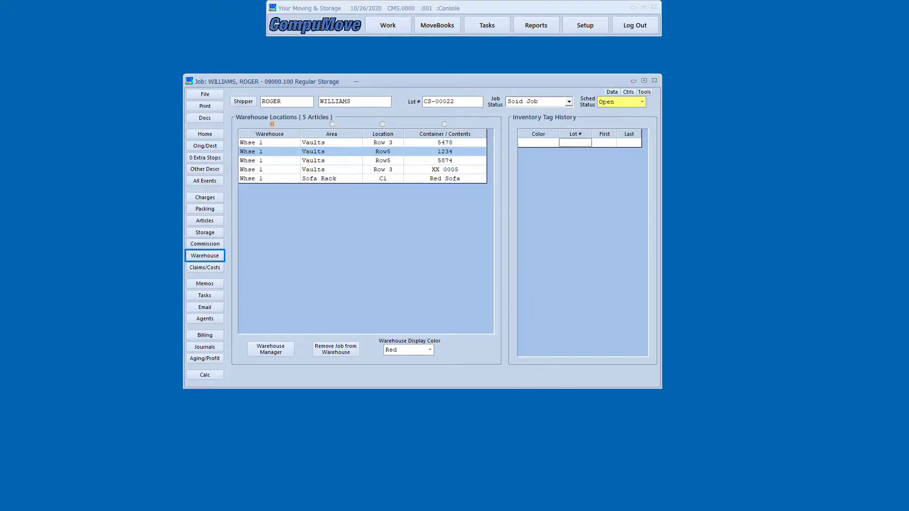
pyautogui.moveTo(510, 103)
pyautogui.mouseDown()
pyautogui.moveTo(614, 160)
pyautogui.moveTo(665, 170)
pyautogui.mouseUp()
pyautogui.click(552, 144)
pyautogui.click(543, 161)
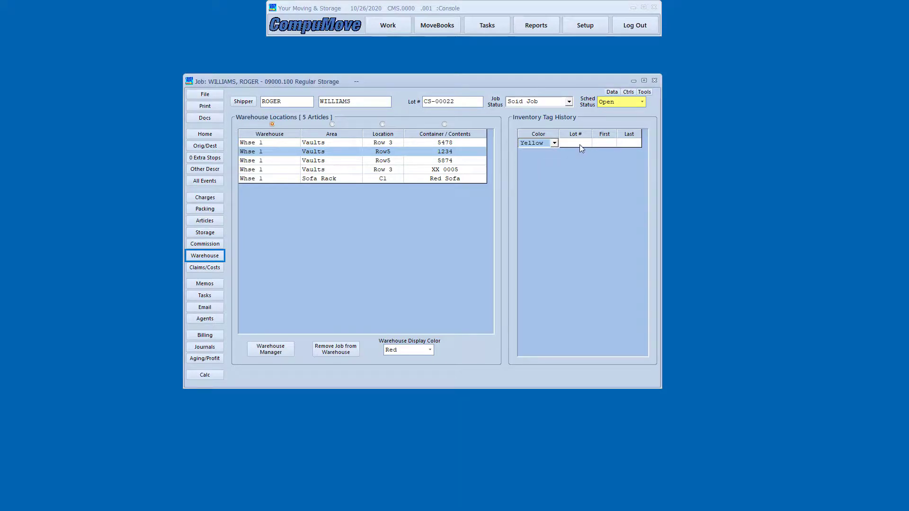
pyautogui.click(580, 144)
pyautogui.write('4521')
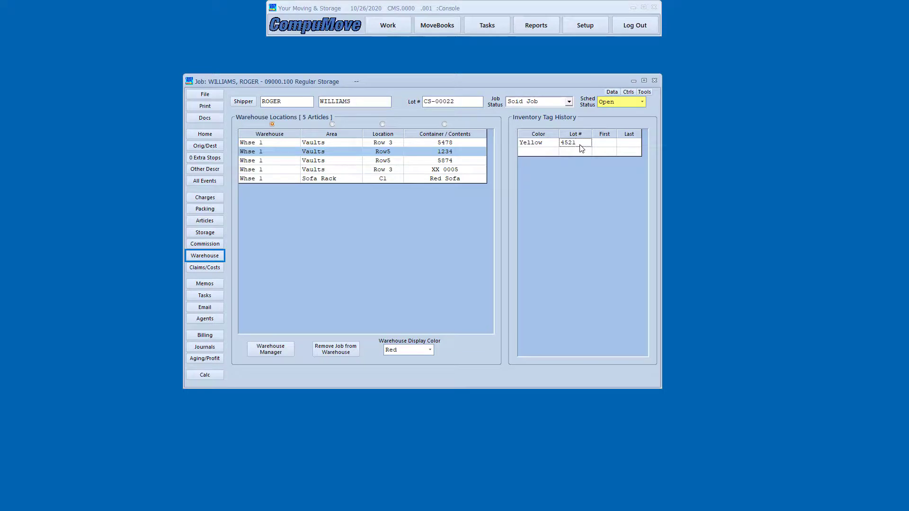
# Set the yellow inventory tag's lot number to 120, its first tag to 120 and its last tag to 155
pyautogui.press('Tab')
pyautogui.write('420')
pyautogui.click(582, 149)
pyautogui.write('120')
pyautogui.press('Tab')
pyautogui.write('120')
pyautogui.press('Tab')
pyautogui.write('155')
# Open the Inventory Tag Search from the job lookup, examine its color, lot and tag number criteria, and close both
pyautogui.click(385, 28)
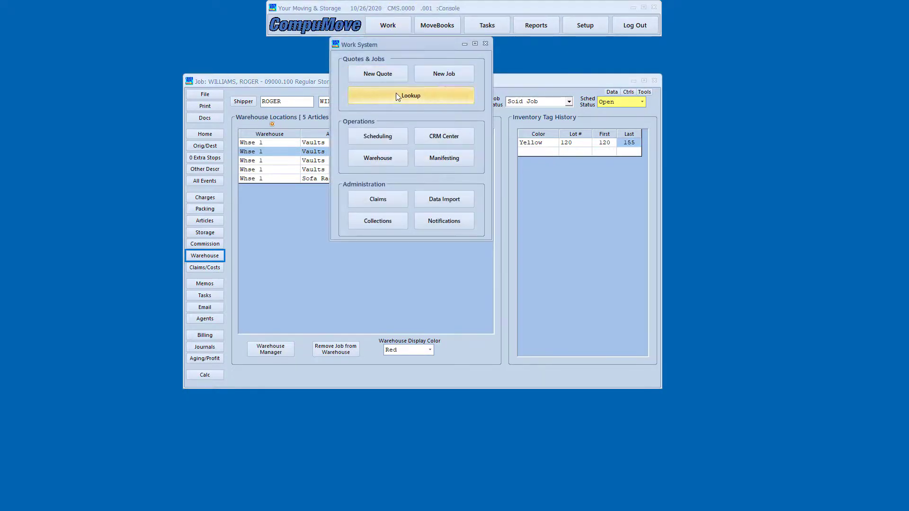
pyautogui.click(399, 97)
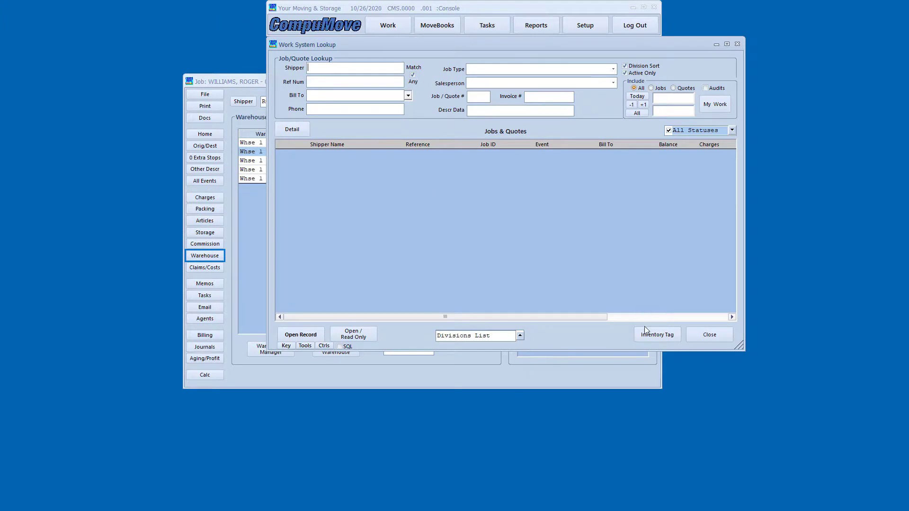
pyautogui.click(646, 332)
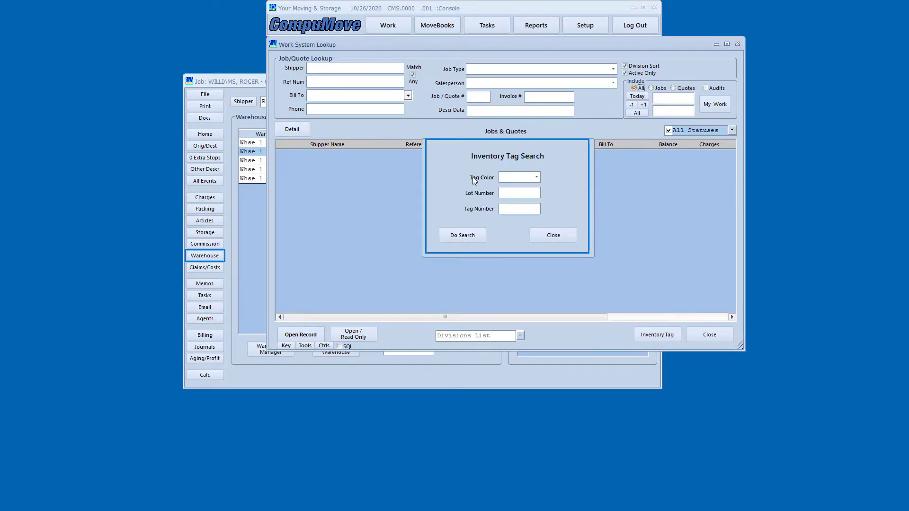
pyautogui.click(559, 236)
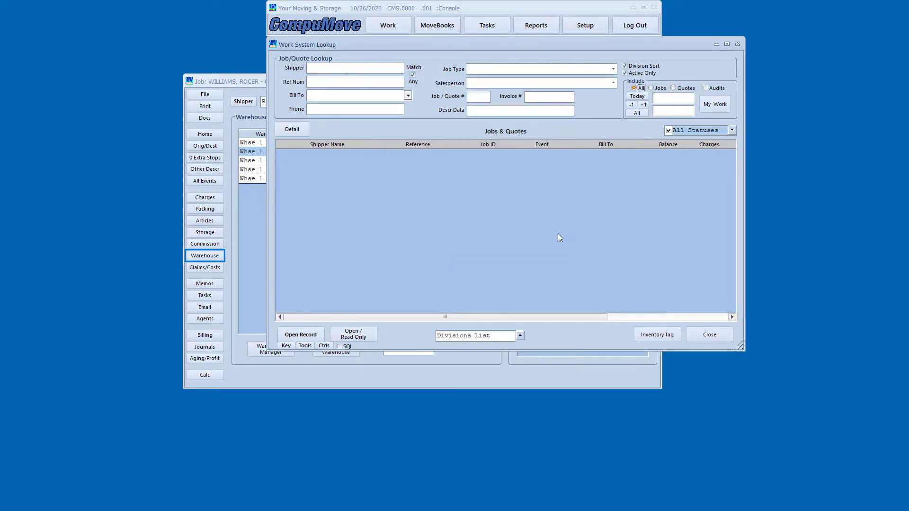
pyautogui.click(707, 331)
pyautogui.moveTo(475, 82); pyautogui.dragTo(511, 84)
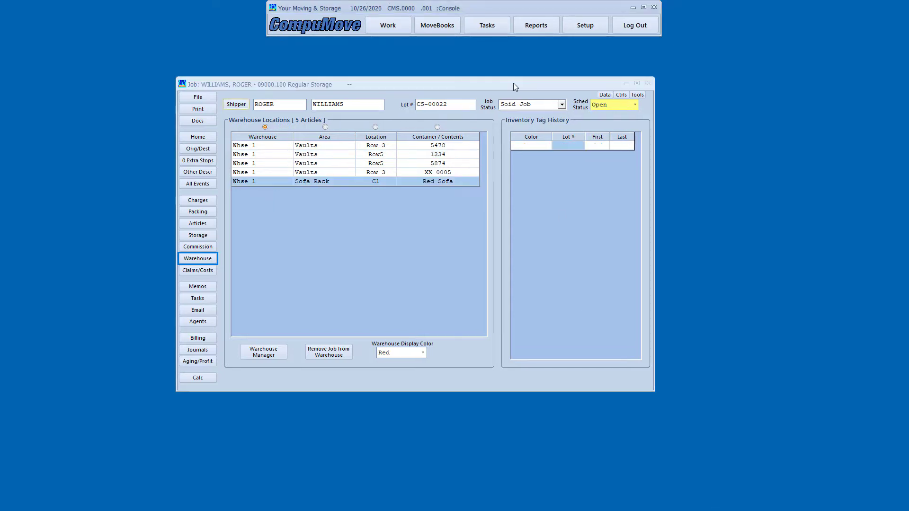
pyautogui.moveTo(511, 84); pyautogui.dragTo(518, 81)
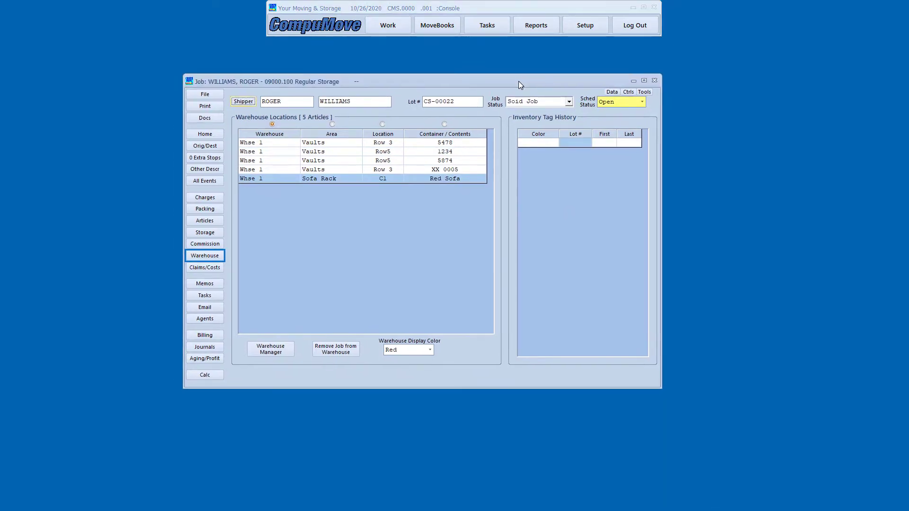